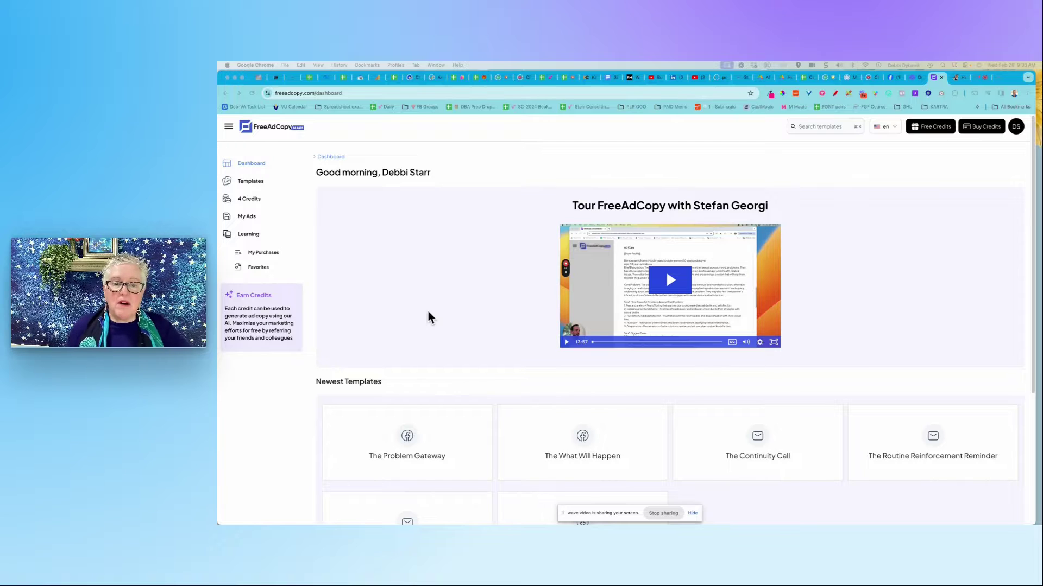
Examine the newest templates with their short descriptions and the quick actions on the dashboard.
{"action": "scroll", "coordinate": [431, 317], "scroll_direction": "down", "scroll_amount": 1}
{"action": "scroll", "coordinate": [431, 318], "scroll_direction": "up", "scroll_amount": 1}
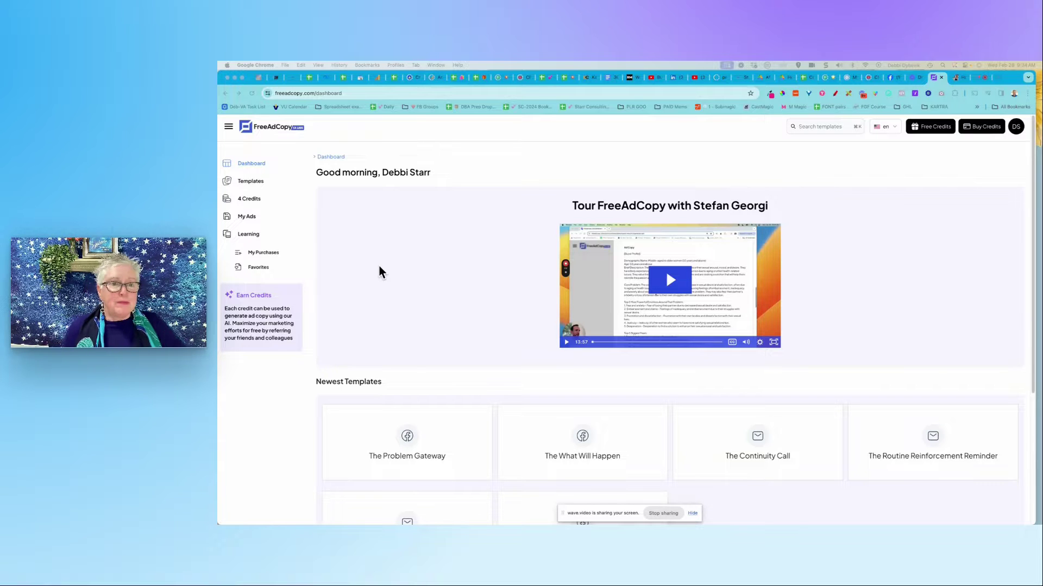
{"action": "scroll", "coordinate": [404, 280], "scroll_direction": "down", "scroll_amount": 5}
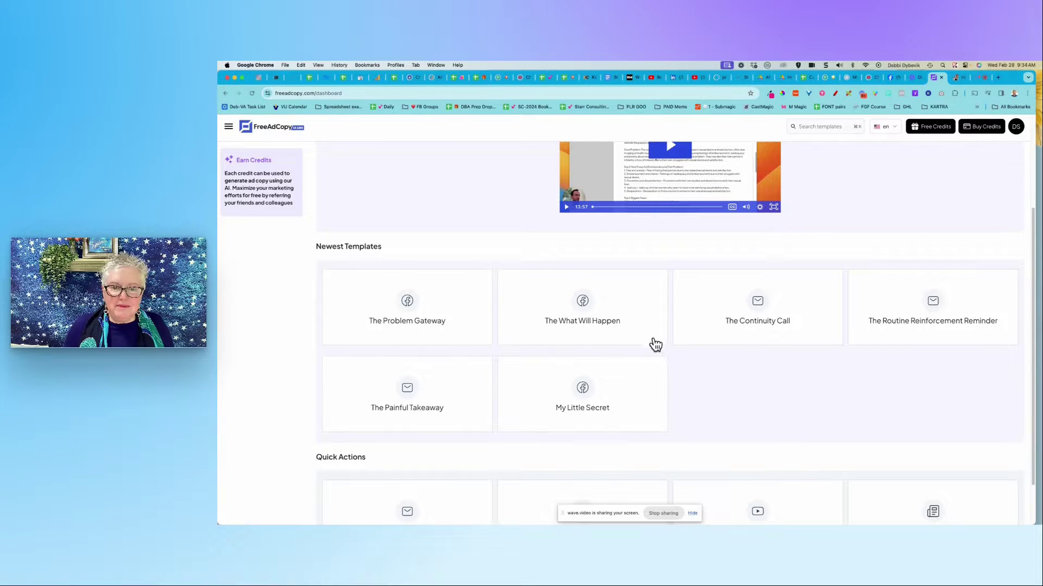
{"action": "mouse_move", "coordinate": [710, 326]}
{"action": "mouse_move", "coordinate": [872, 326]}
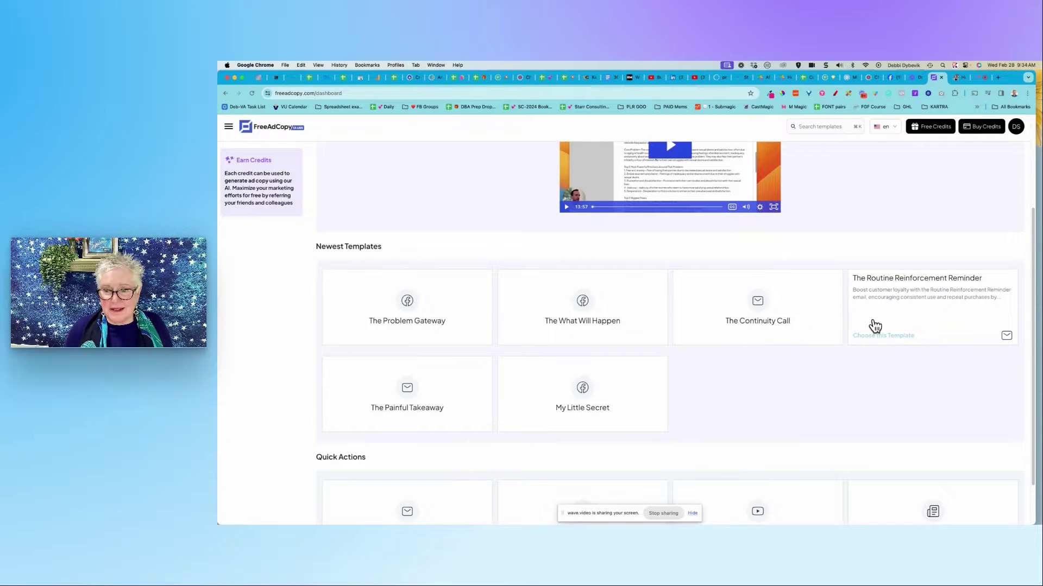
{"action": "mouse_move", "coordinate": [593, 321]}
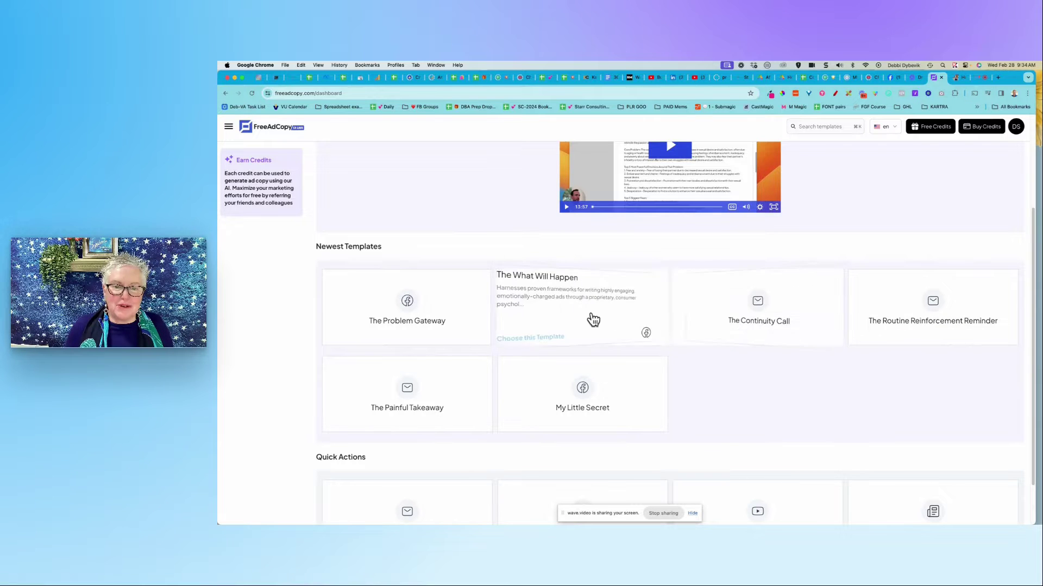
{"action": "mouse_move", "coordinate": [472, 315]}
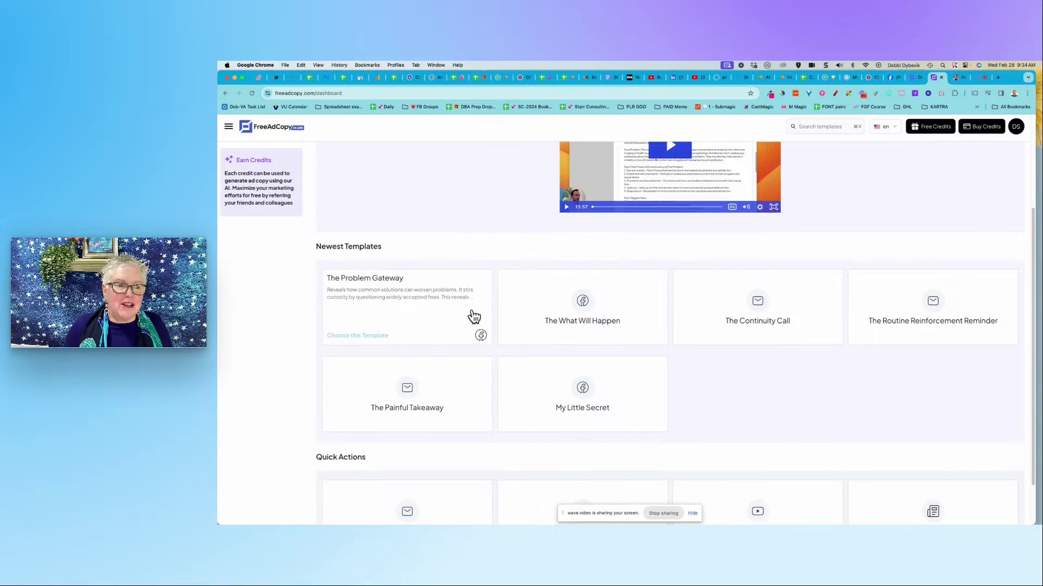
{"action": "mouse_move", "coordinate": [467, 394]}
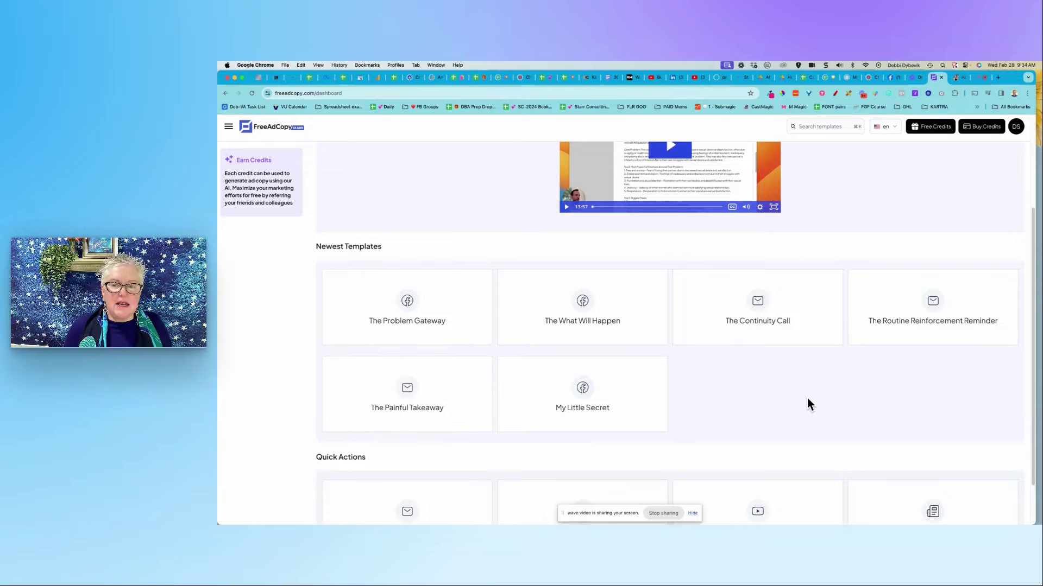
{"action": "scroll", "coordinate": [750, 402], "scroll_direction": "up", "scroll_amount": 1}
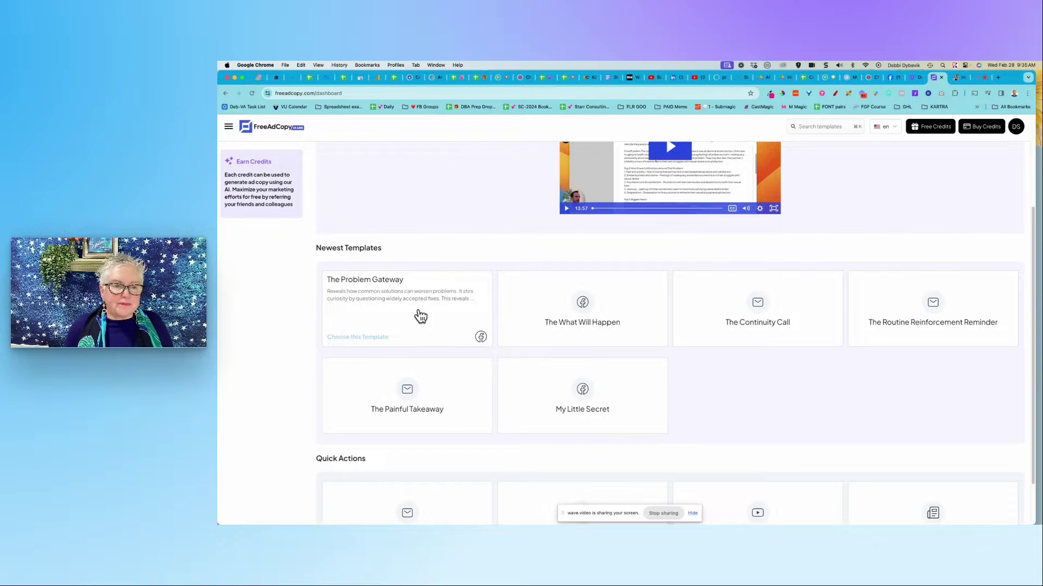
{"action": "scroll", "coordinate": [424, 325], "scroll_direction": "down", "scroll_amount": 2}
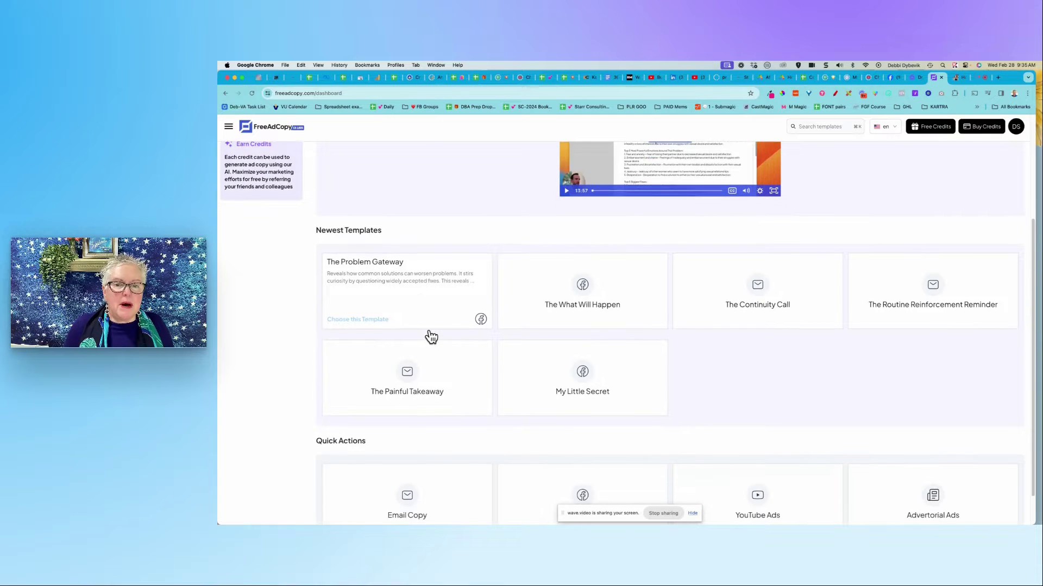
{"action": "scroll", "coordinate": [431, 336], "scroll_direction": "up", "scroll_amount": 5}
{"action": "scroll", "coordinate": [429, 337], "scroll_direction": "down", "scroll_amount": 5}
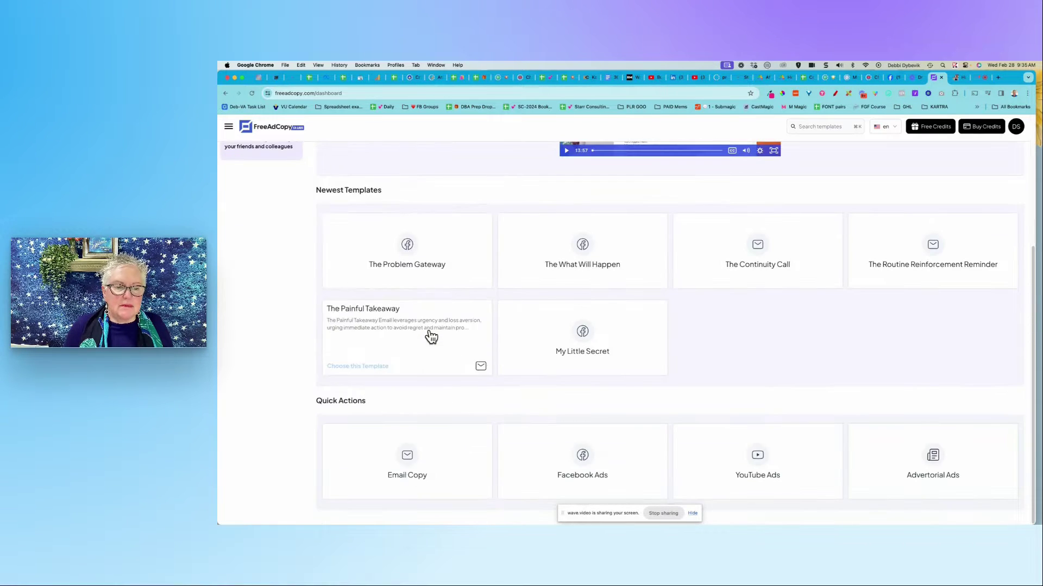
{"action": "scroll", "coordinate": [429, 336], "scroll_direction": "up", "scroll_amount": 5}
{"action": "scroll", "coordinate": [429, 334], "scroll_direction": "down", "scroll_amount": 1}
{"action": "scroll", "coordinate": [429, 337], "scroll_direction": "down", "scroll_amount": 3}
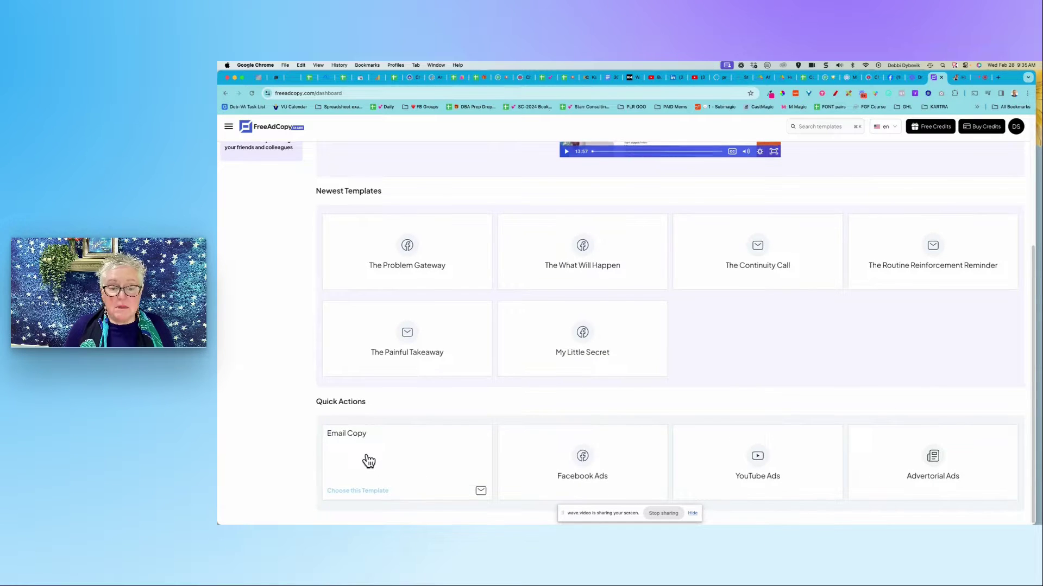
{"action": "scroll", "coordinate": [369, 461], "scroll_direction": "up", "scroll_amount": 5}
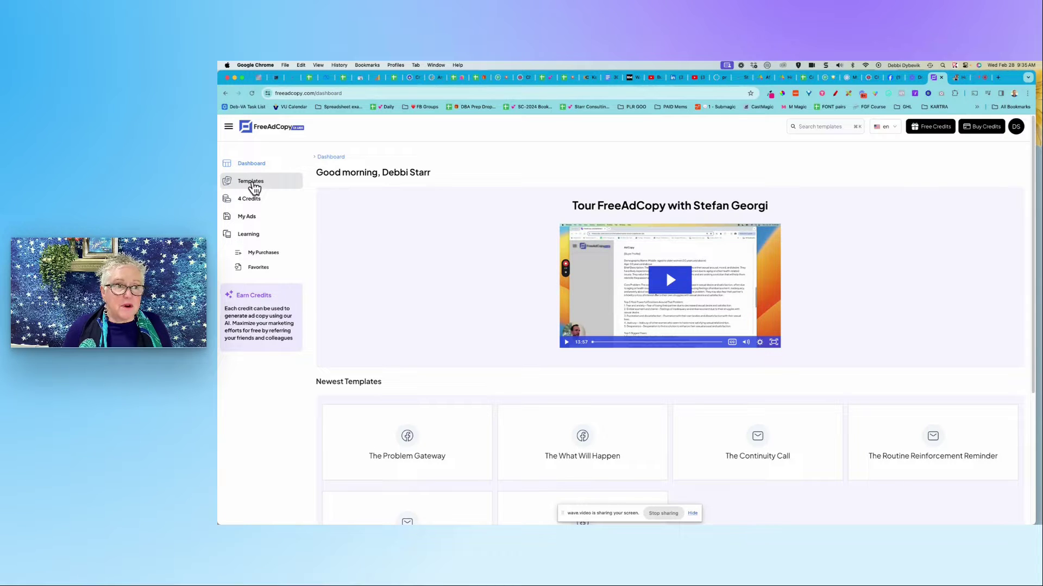
Open the My Little Secret template from the Facebook Ads category of the template library.
{"action": "left_click", "coordinate": [254, 184]}
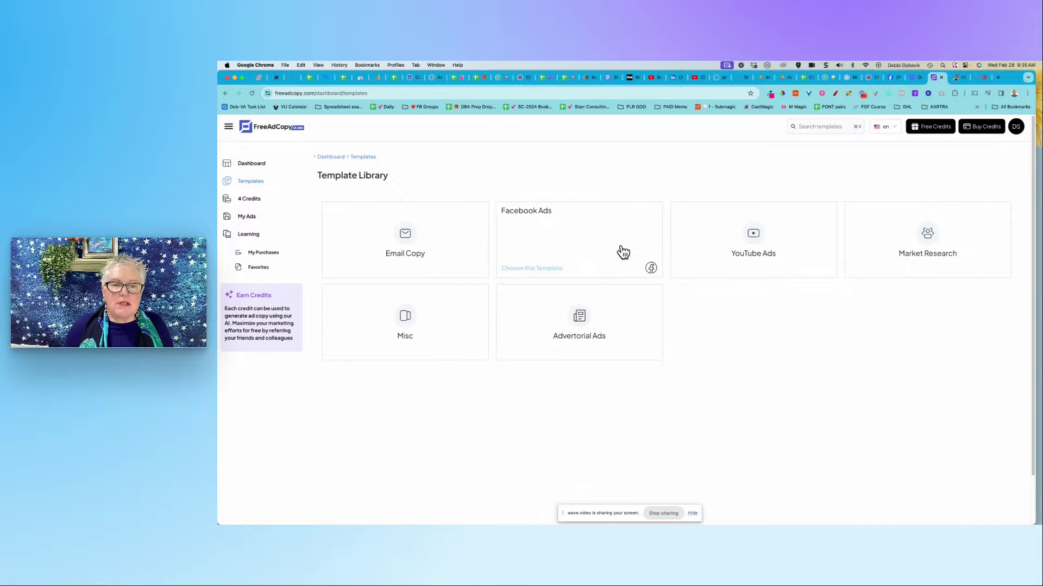
{"action": "left_click", "coordinate": [599, 241]}
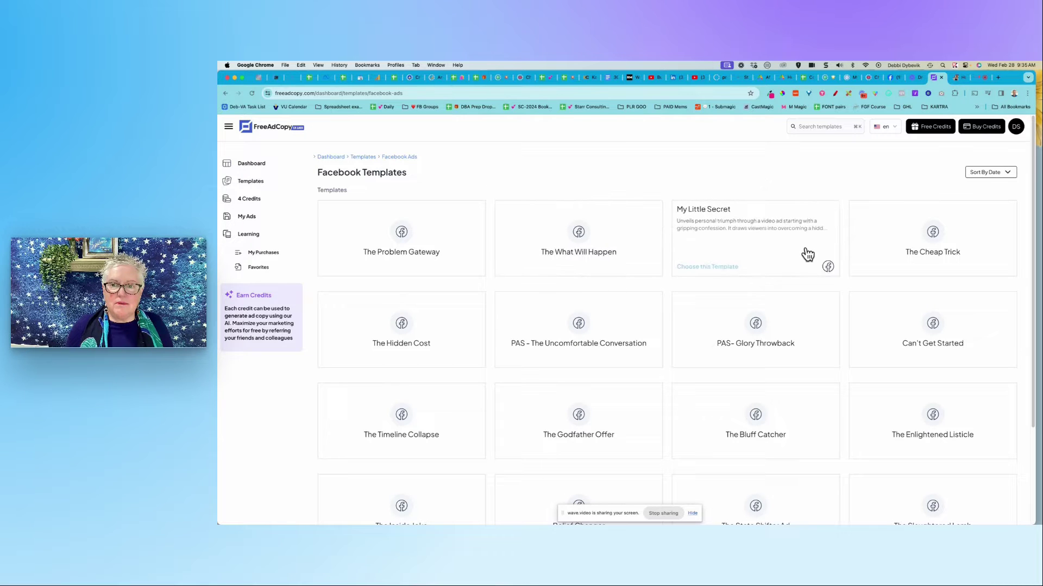
{"action": "left_click", "coordinate": [788, 254]}
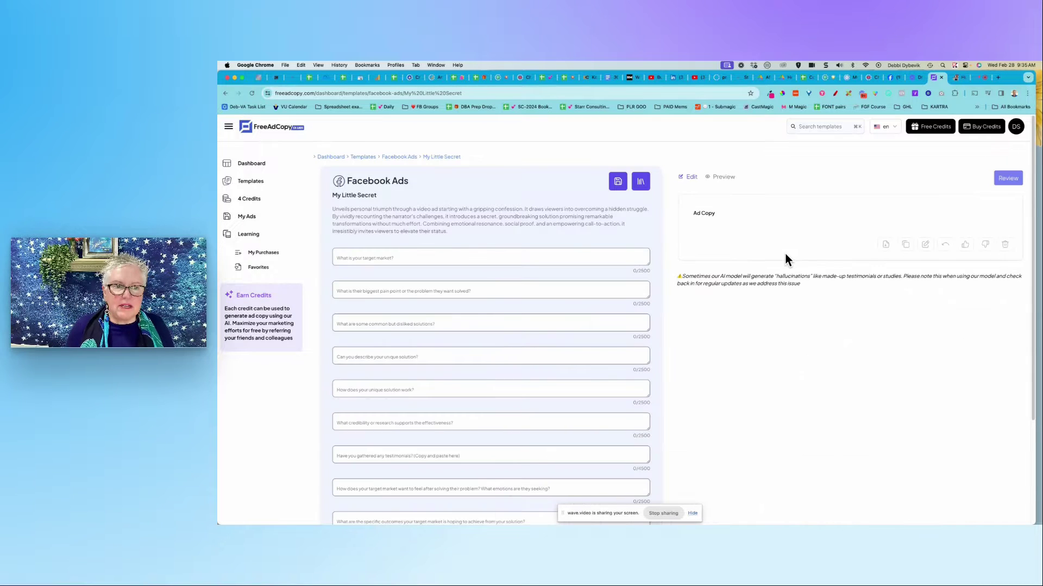
Examine the question fields and example hints of the My Little Secret form, slightly enlarging the pain point field.
{"action": "left_click", "coordinate": [565, 263]}
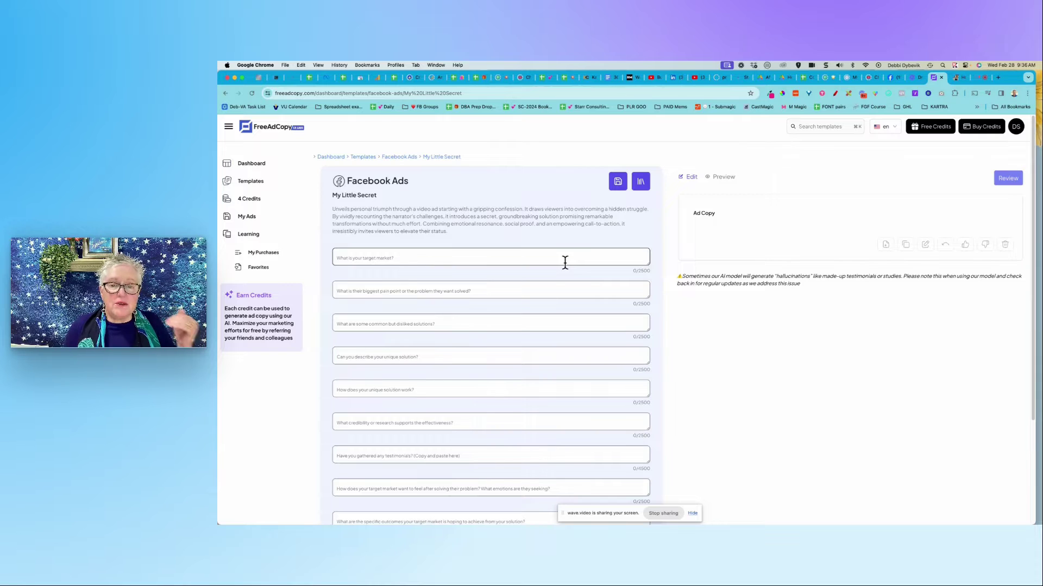
{"action": "left_click", "coordinate": [496, 258]}
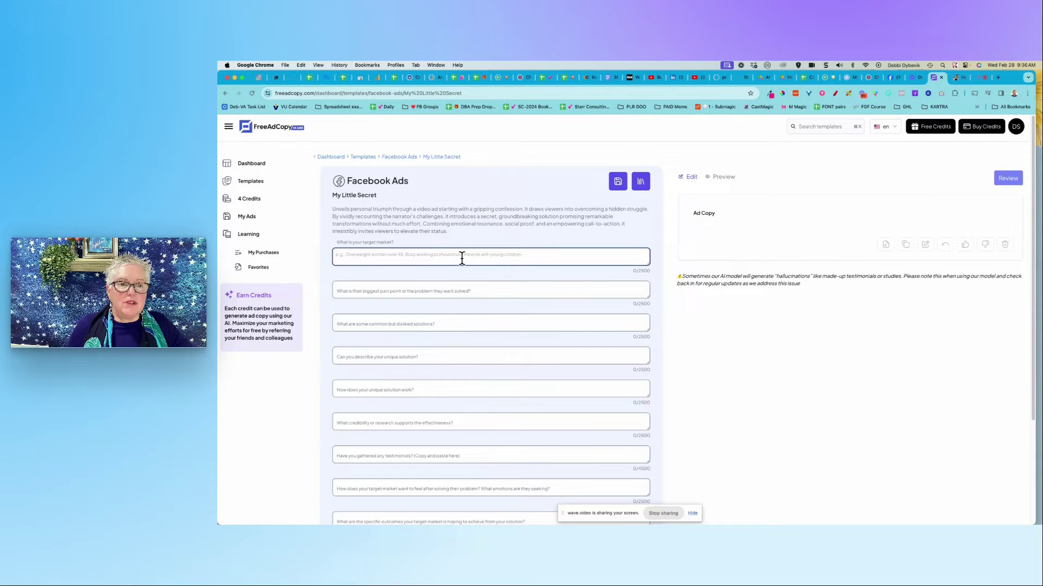
{"action": "left_click", "coordinate": [454, 289]}
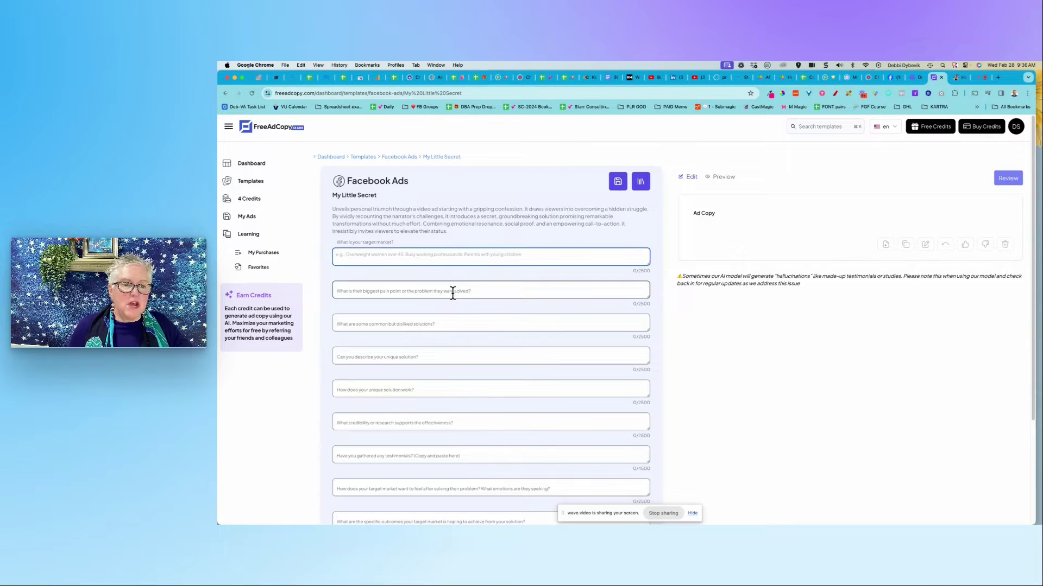
{"action": "left_click", "coordinate": [451, 319]}
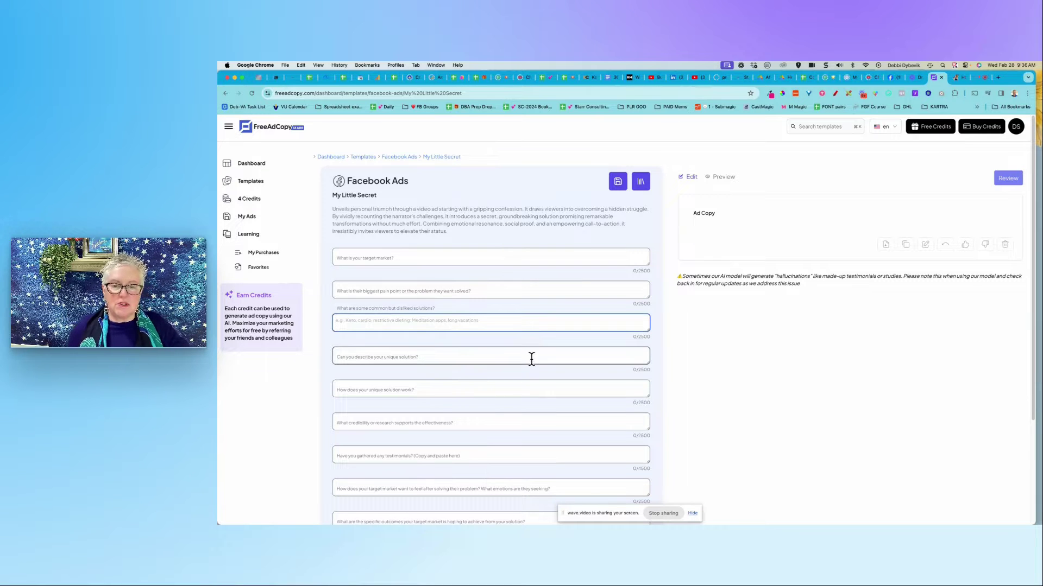
{"action": "scroll", "coordinate": [531, 359], "scroll_direction": "down", "scroll_amount": 5}
{"action": "scroll", "coordinate": [531, 359], "scroll_direction": "up", "scroll_amount": 5}
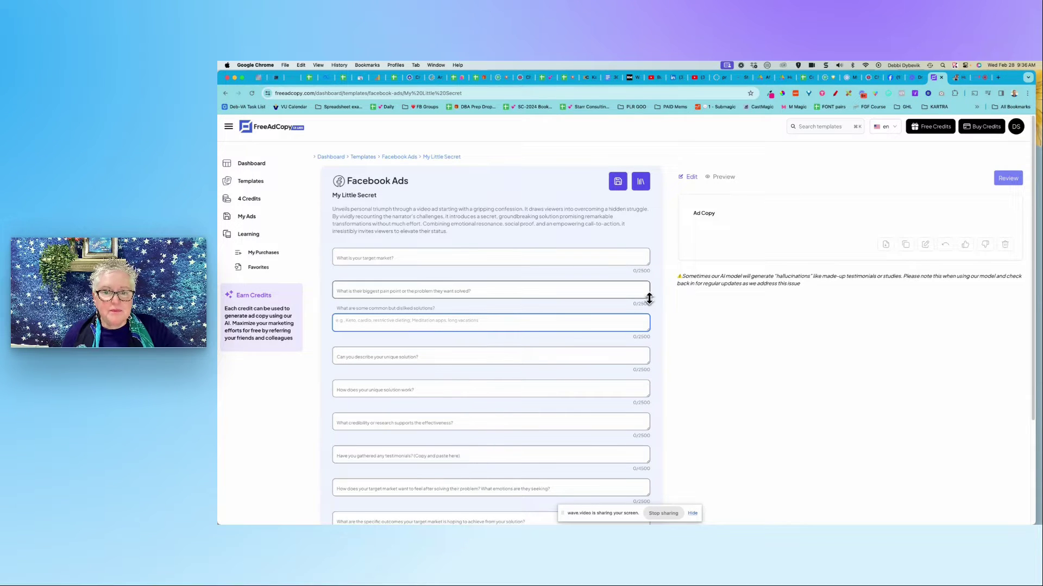
{"action": "mouse_move", "coordinate": [647, 297]}
{"action": "left_mouse_down"}
{"action": "mouse_move", "coordinate": [647, 360]}
{"action": "mouse_move", "coordinate": [652, 301]}
{"action": "left_mouse_up"}
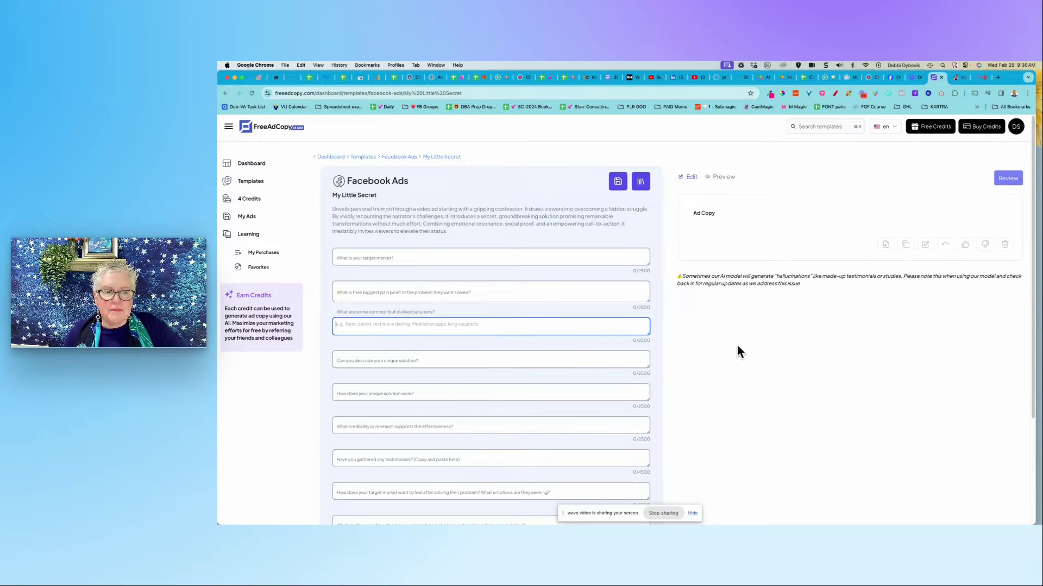
Open the Build A Better Buyer template from the Market Research category of the template library.
{"action": "left_click", "coordinate": [254, 187]}
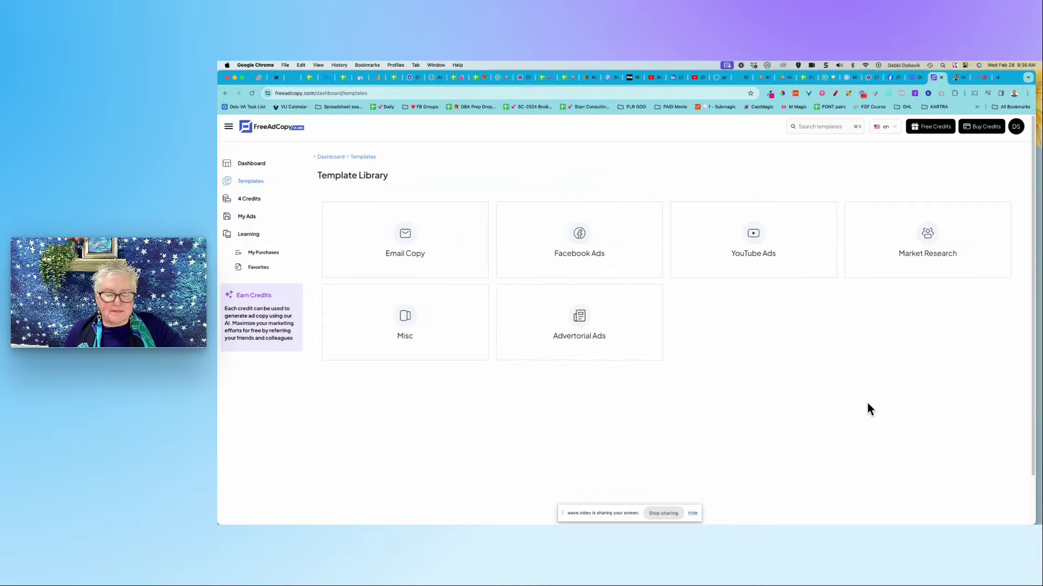
{"action": "mouse_move", "coordinate": [933, 274]}
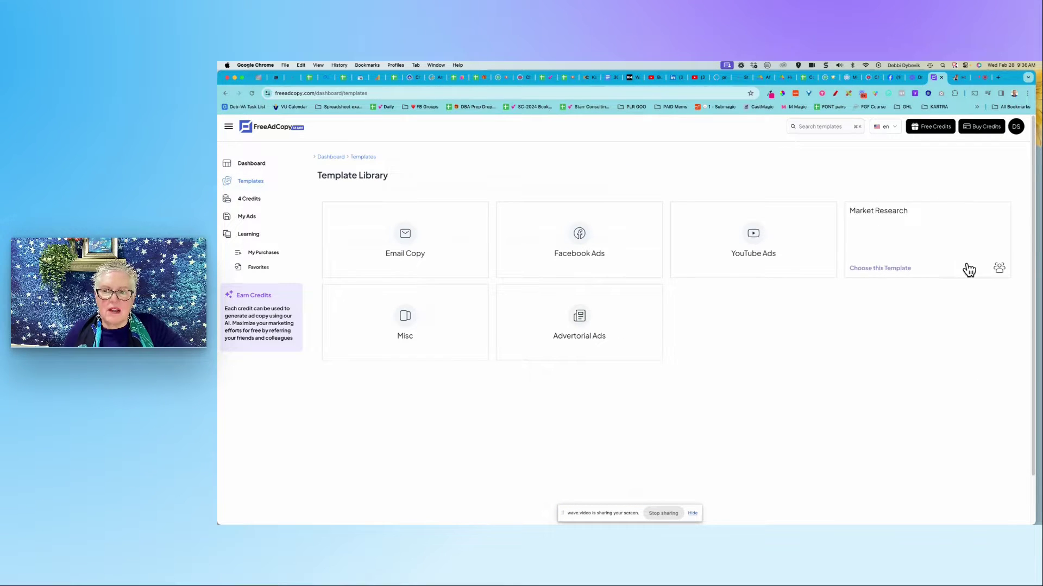
{"action": "left_click", "coordinate": [933, 247]}
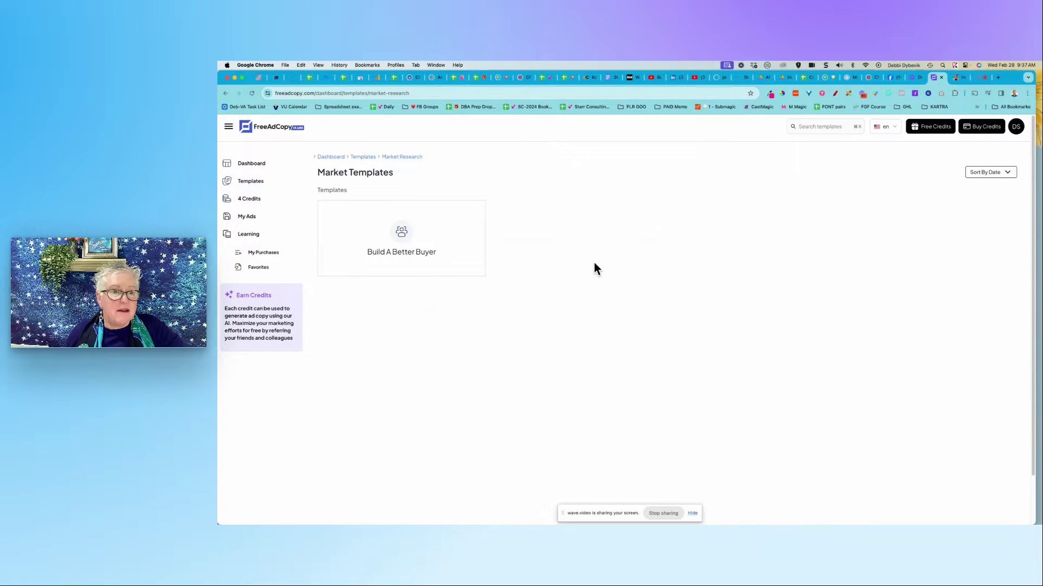
{"action": "mouse_move", "coordinate": [409, 240]}
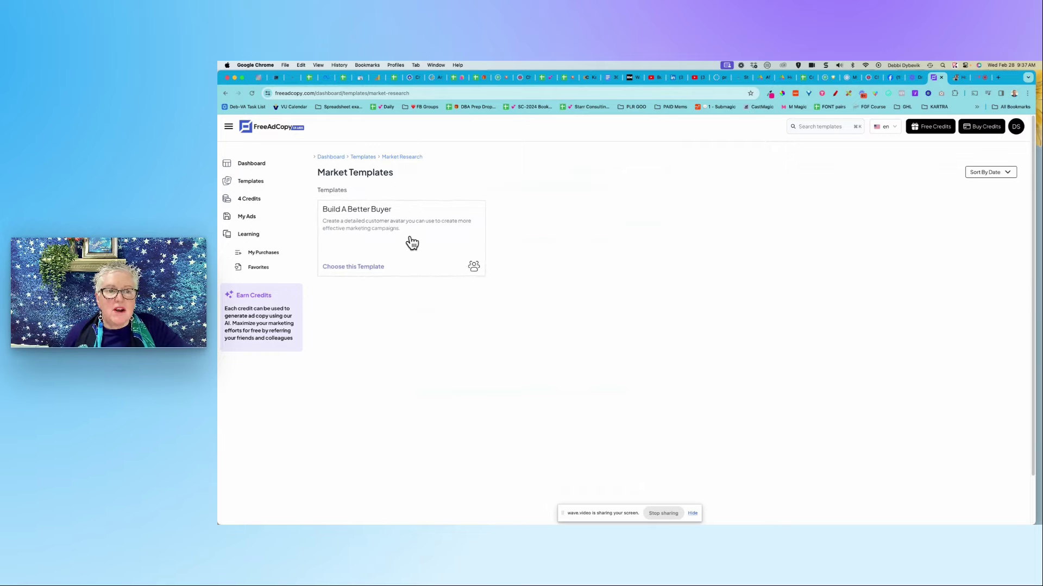
{"action": "left_click", "coordinate": [412, 243]}
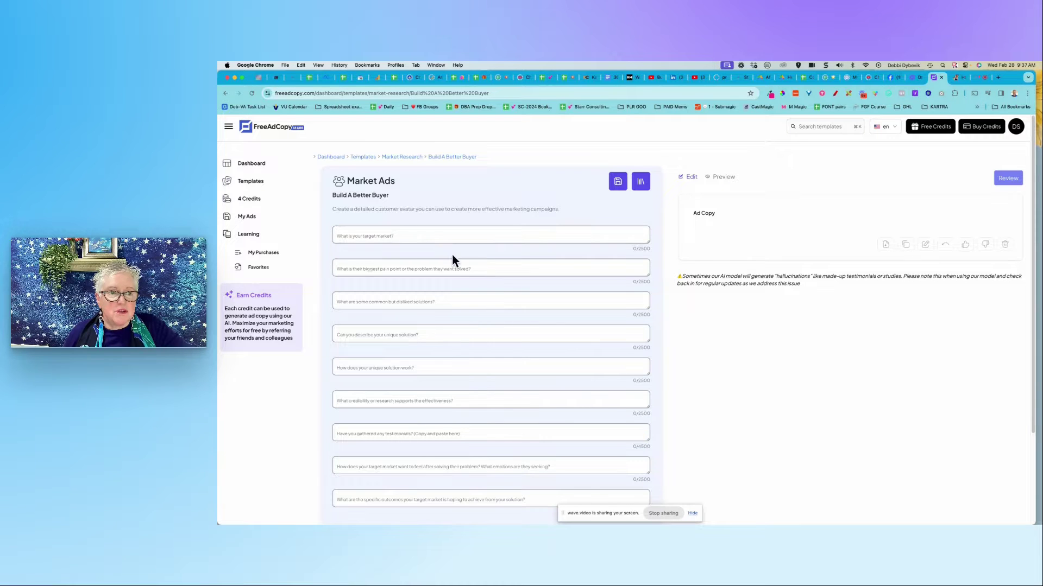
Examine the Build A Better Buyer form's questions, output language, and options for generating the ad or creating form data from a URL.
{"action": "left_click", "coordinate": [467, 300]}
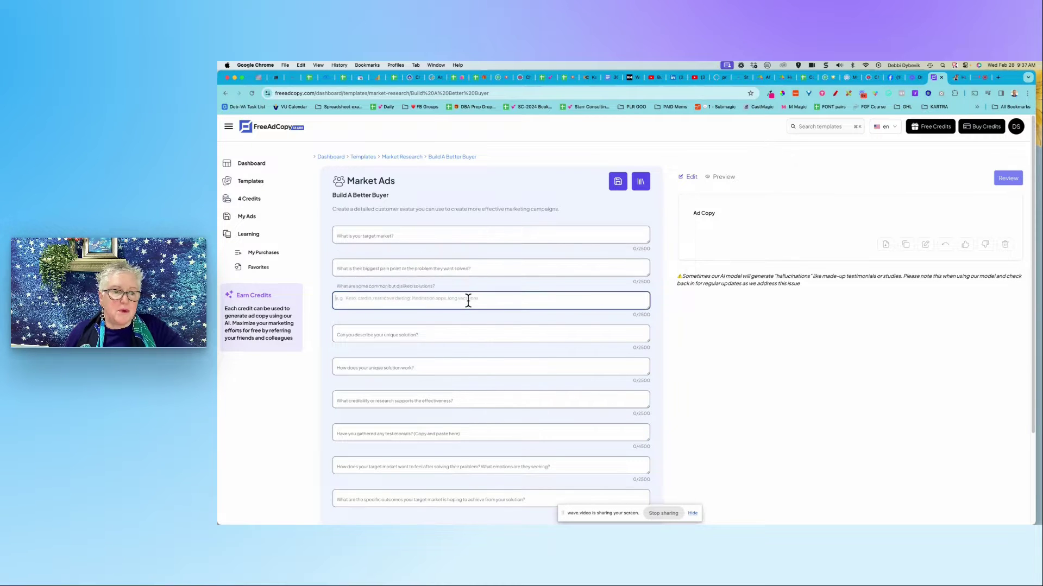
{"action": "scroll", "coordinate": [484, 303], "scroll_direction": "down", "scroll_amount": 5}
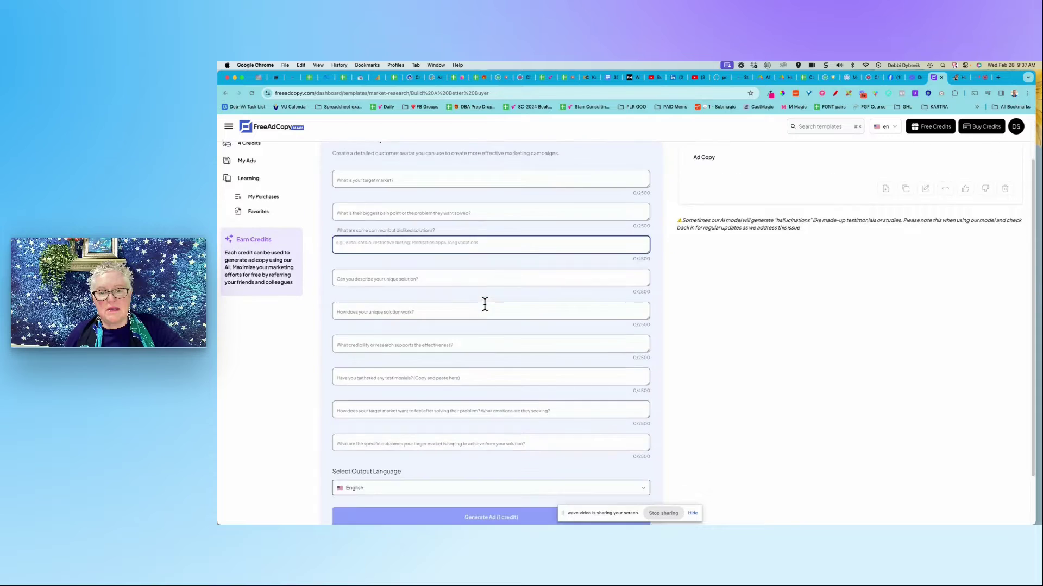
{"action": "left_click", "coordinate": [793, 383]}
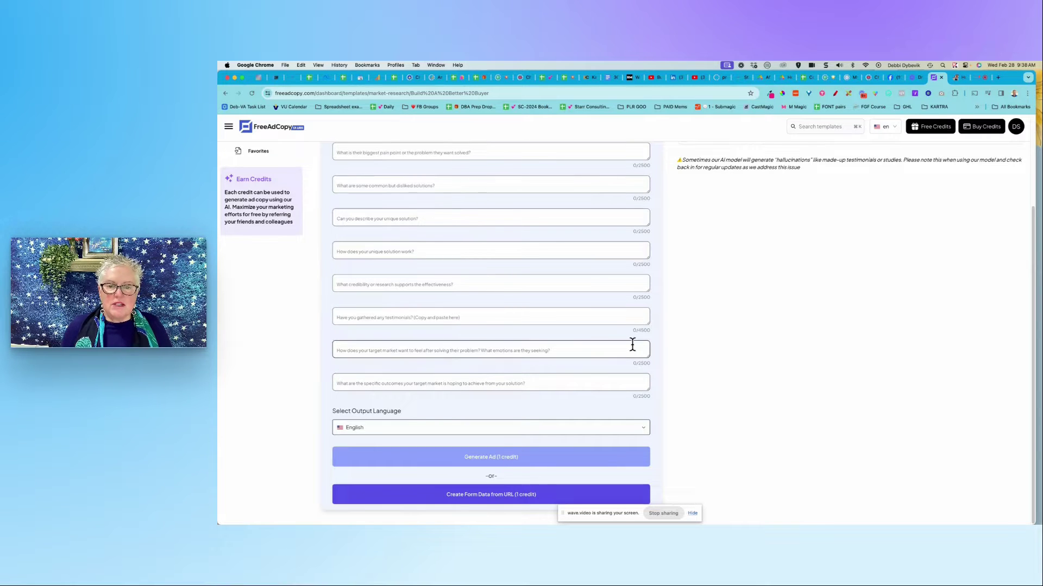
{"action": "scroll", "coordinate": [631, 344], "scroll_direction": "up", "scroll_amount": 3}
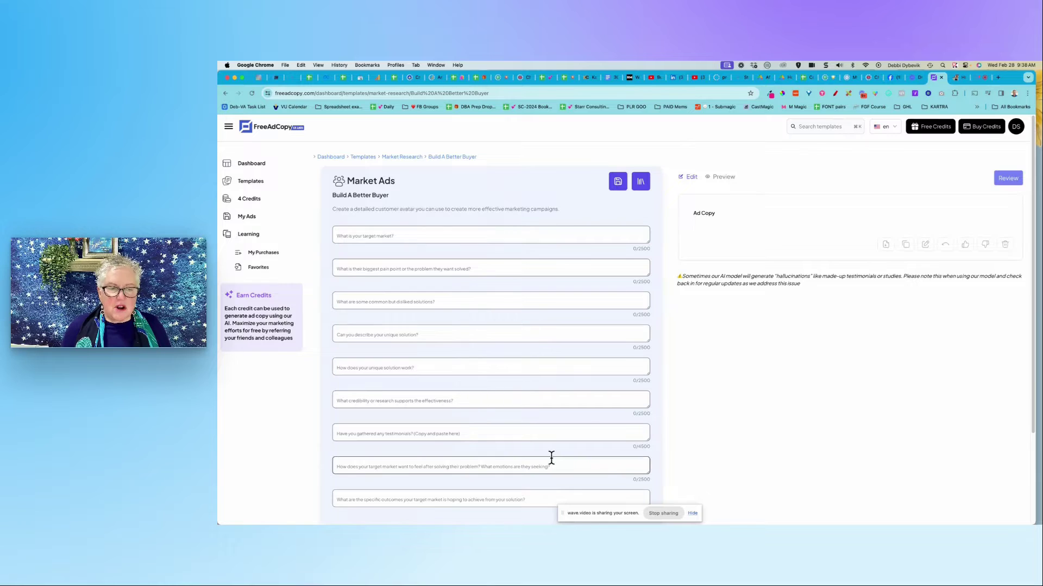
{"action": "scroll", "coordinate": [550, 456], "scroll_direction": "down", "scroll_amount": 2}
{"action": "scroll", "coordinate": [551, 464], "scroll_direction": "down", "scroll_amount": 2}
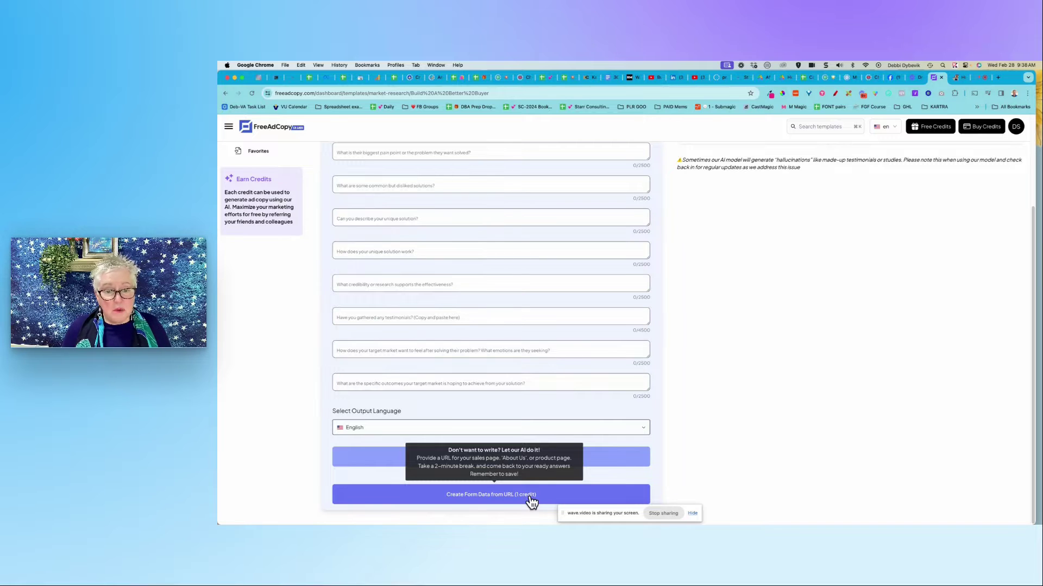
{"action": "scroll", "coordinate": [531, 503], "scroll_direction": "up", "scroll_amount": 4}
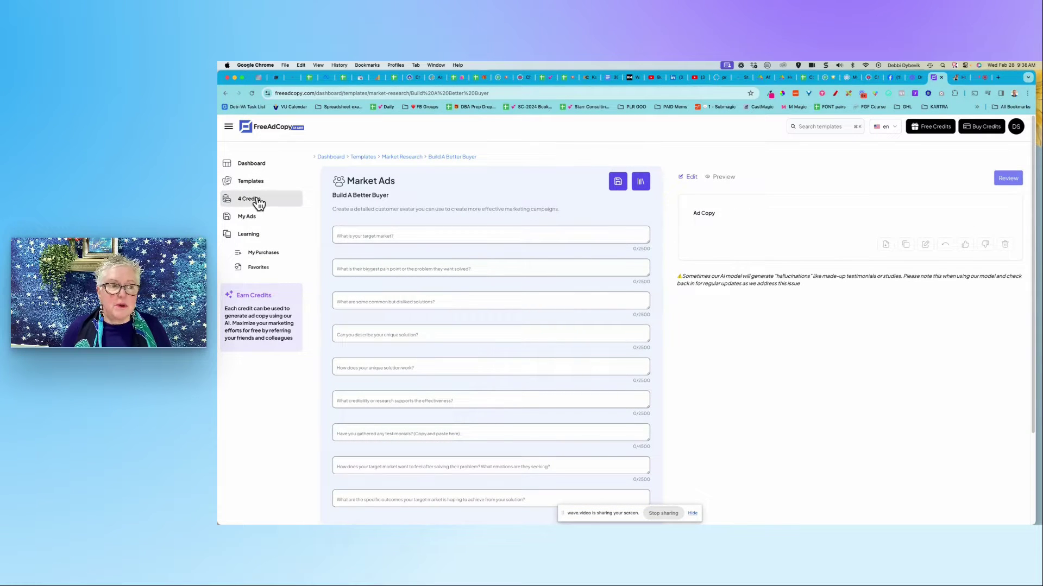
{"action": "mouse_move", "coordinate": [937, 130]}
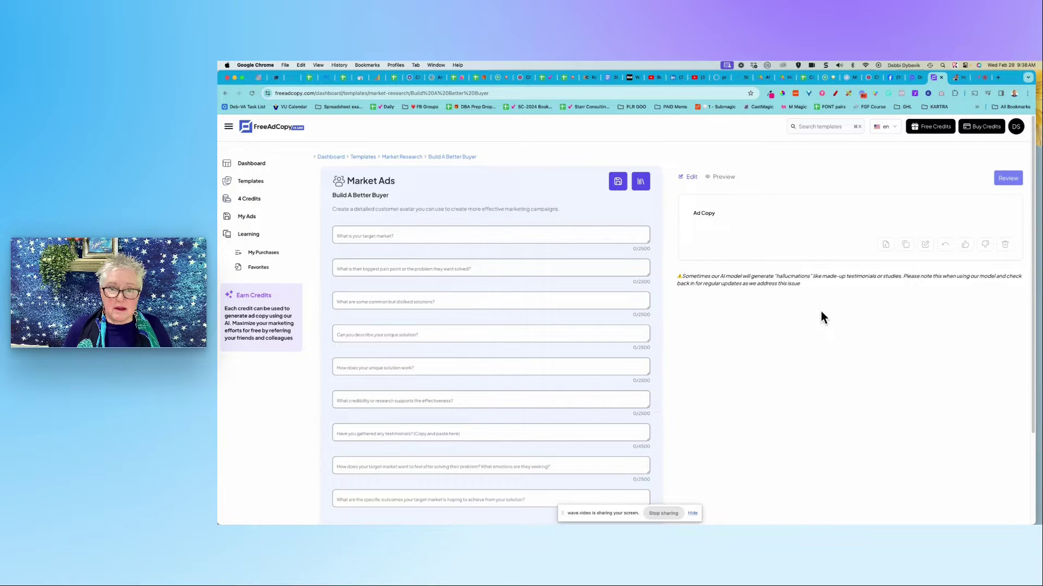
Switch to the sales coach's website and examine its testimonials, target audience descriptions and service sections from the footer up to the header.
{"action": "left_click", "coordinate": [961, 80]}
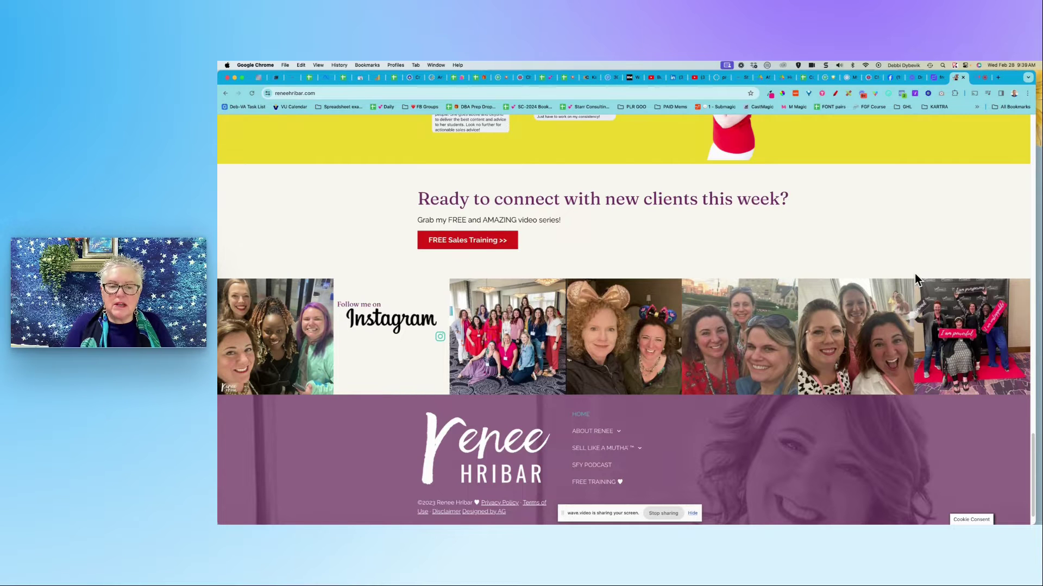
{"action": "scroll", "coordinate": [926, 228], "scroll_direction": "down", "scroll_amount": 1}
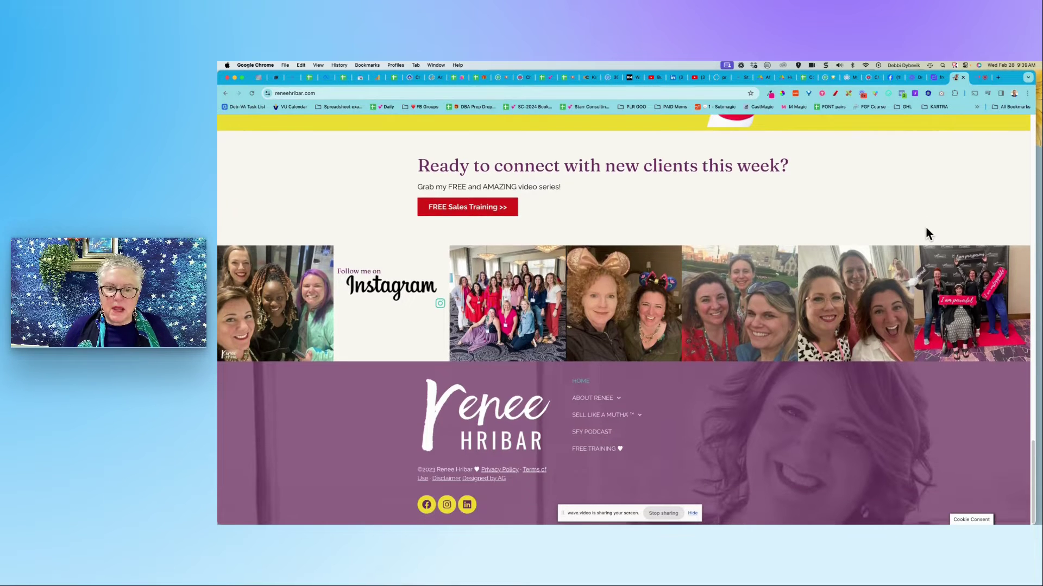
{"action": "scroll", "coordinate": [926, 228], "scroll_direction": "up", "scroll_amount": 5}
{"action": "scroll", "coordinate": [925, 231], "scroll_direction": "up", "scroll_amount": 4}
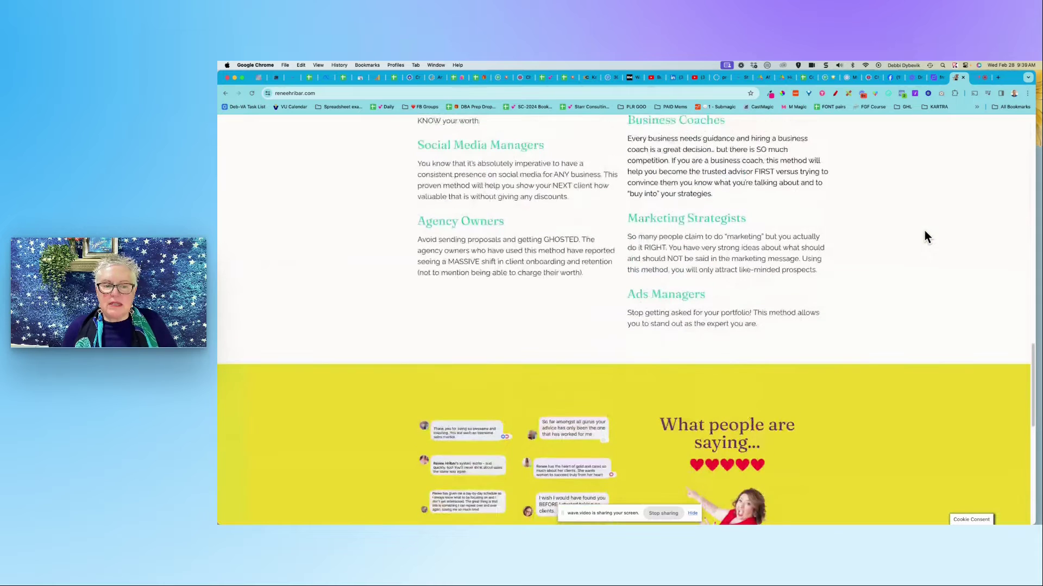
{"action": "scroll", "coordinate": [923, 233], "scroll_direction": "down", "scroll_amount": 2}
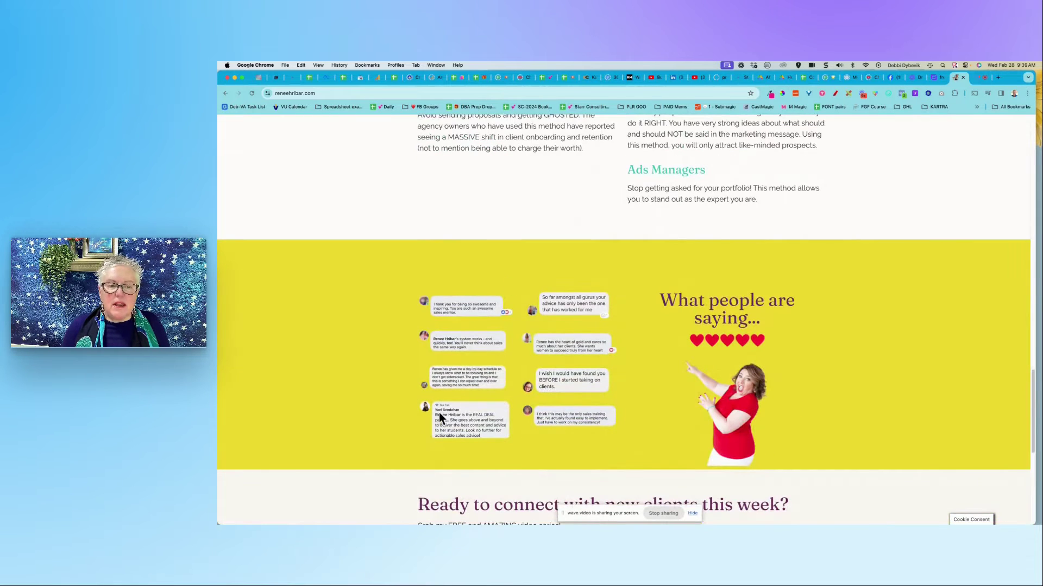
{"action": "scroll", "coordinate": [500, 350], "scroll_direction": "up", "scroll_amount": 3}
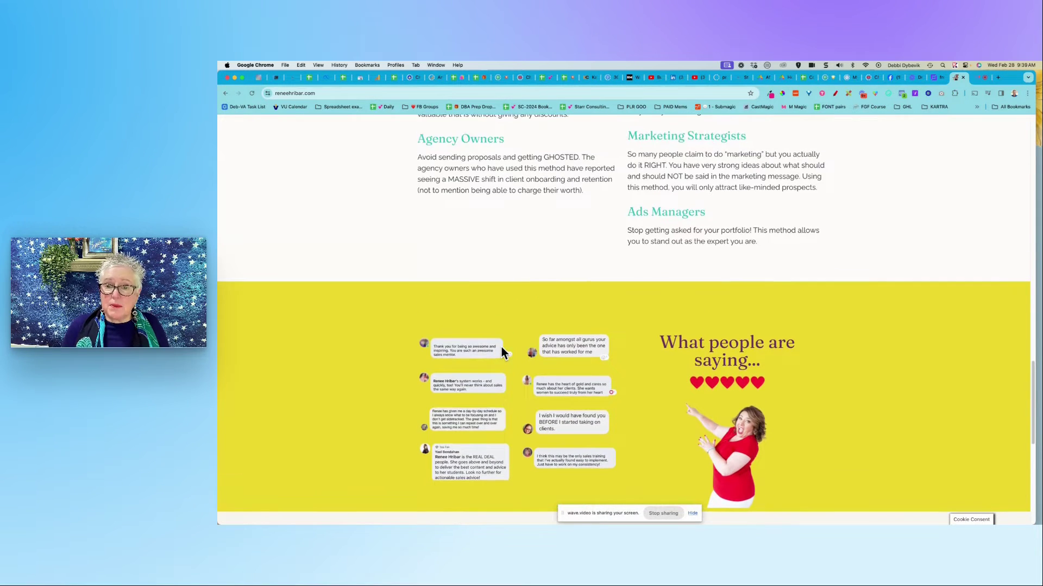
{"action": "scroll", "coordinate": [501, 353], "scroll_direction": "up", "scroll_amount": 6}
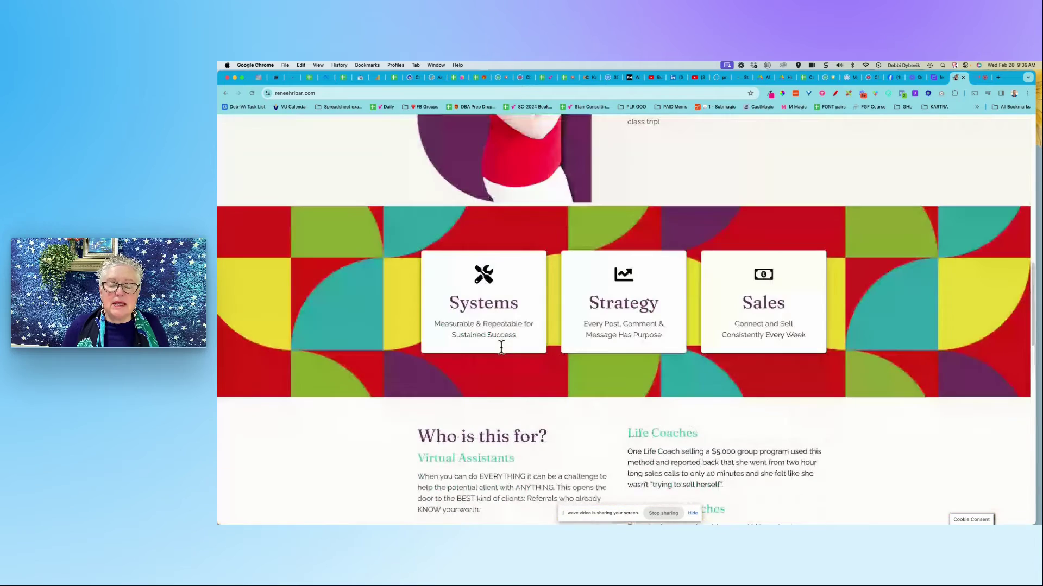
{"action": "scroll", "coordinate": [501, 350], "scroll_direction": "down", "scroll_amount": 2}
{"action": "scroll", "coordinate": [502, 348], "scroll_direction": "up", "scroll_amount": 10}
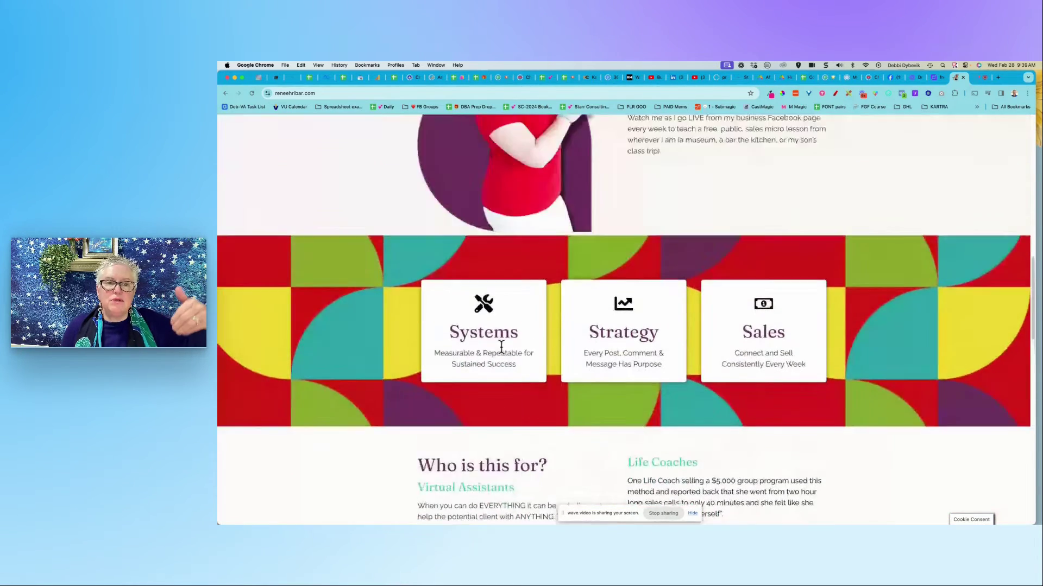
{"action": "scroll", "coordinate": [501, 348], "scroll_direction": "up", "scroll_amount": 3}
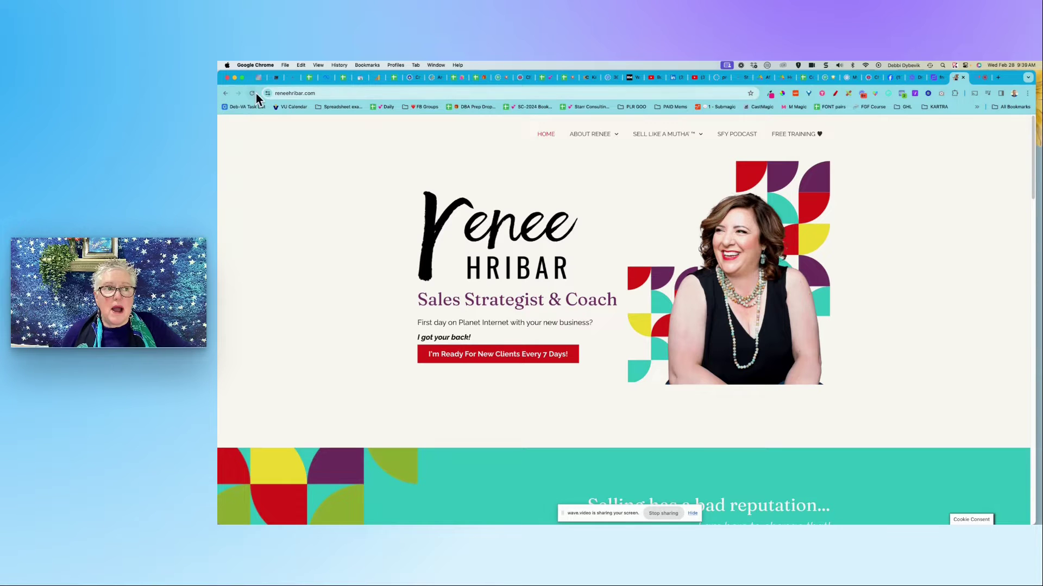
Copy the sales coach's website address and use it to create the Build A Better Buyer form data from URL.
{"action": "left_click", "coordinate": [332, 93]}
{"action": "key", "text": "super+c"}
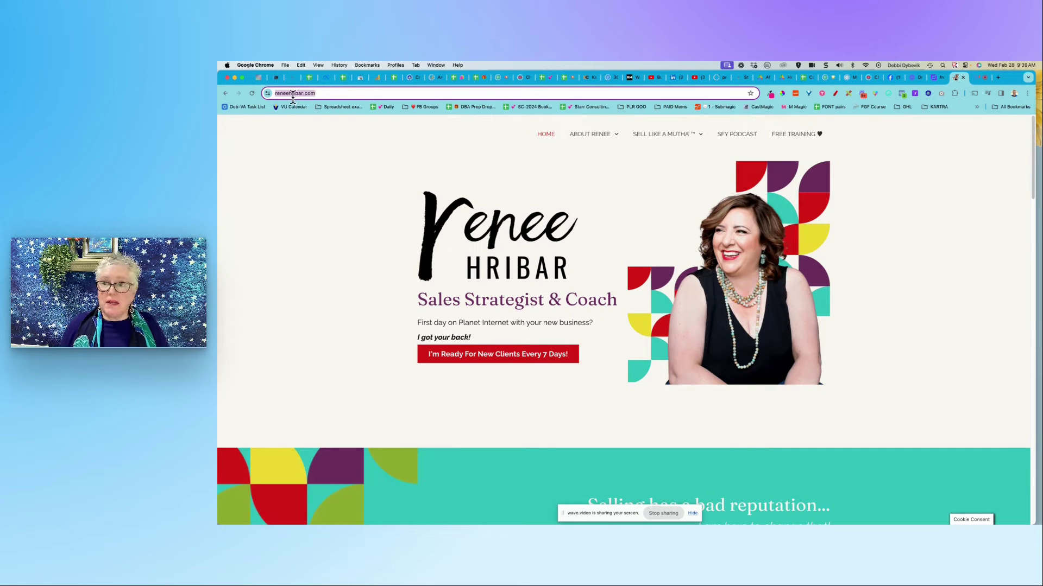
{"action": "left_click", "coordinate": [940, 81]}
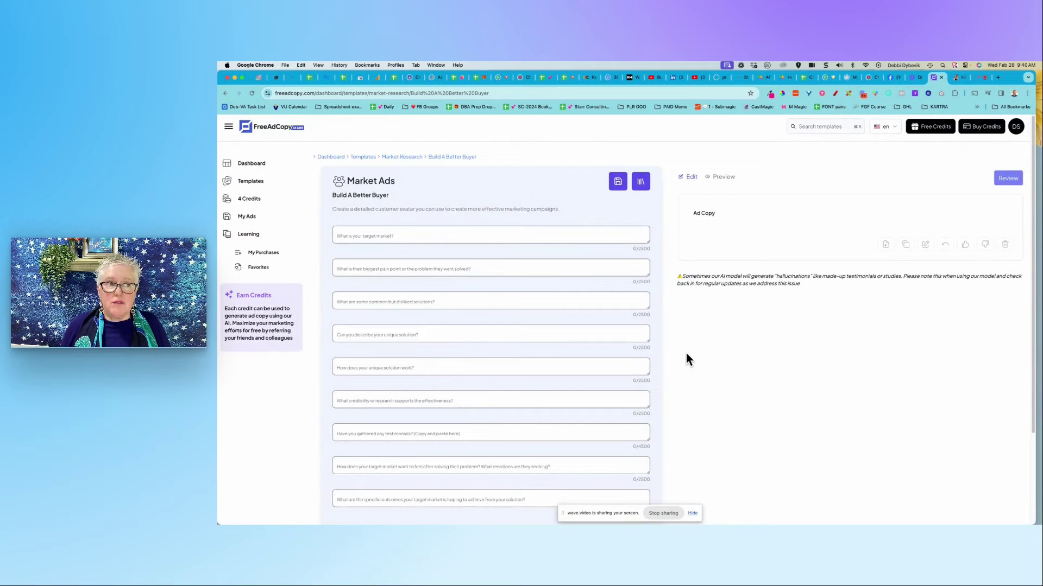
{"action": "scroll", "coordinate": [686, 353], "scroll_direction": "down", "scroll_amount": 3}
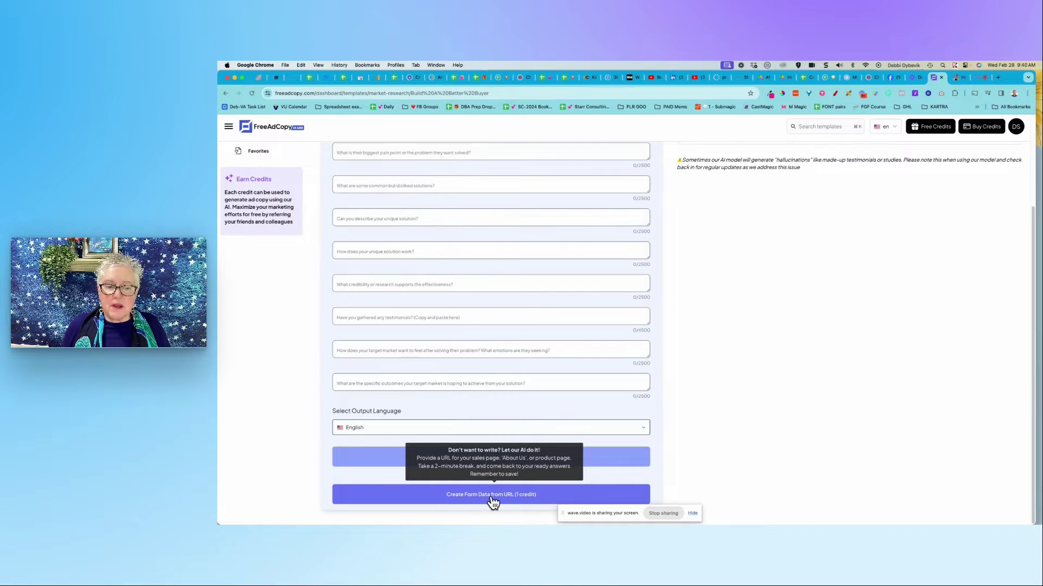
{"action": "left_click", "coordinate": [492, 502]}
{"action": "left_click", "coordinate": [625, 331]}
{"action": "key", "text": "super+v"}
{"action": "left_click", "coordinate": [629, 352]}
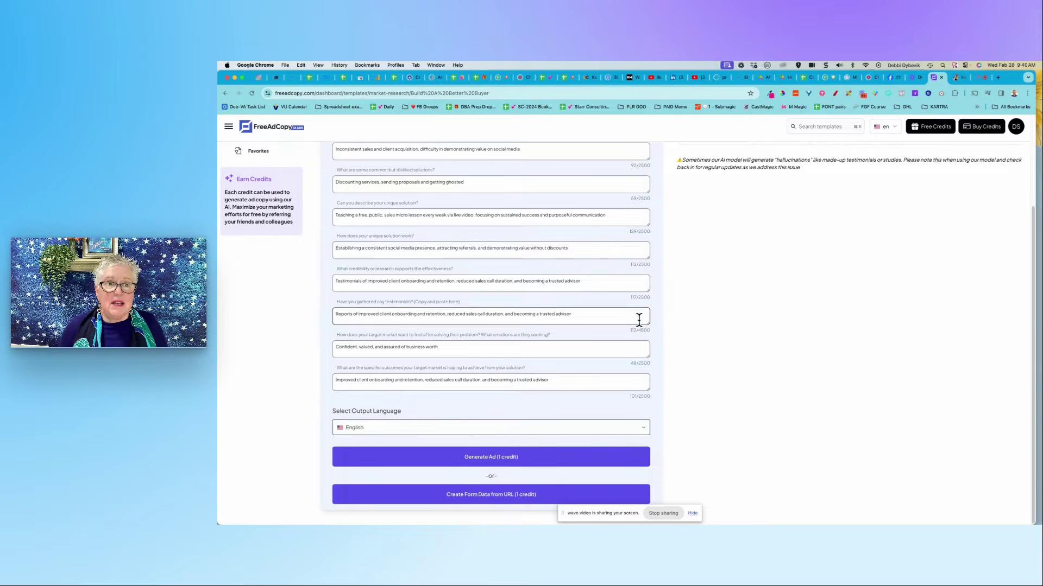
Enlarge the biggest pain point answer field and place the cursor in the answer about how the unique solution works.
{"action": "scroll", "coordinate": [646, 319], "scroll_direction": "up", "scroll_amount": 4}
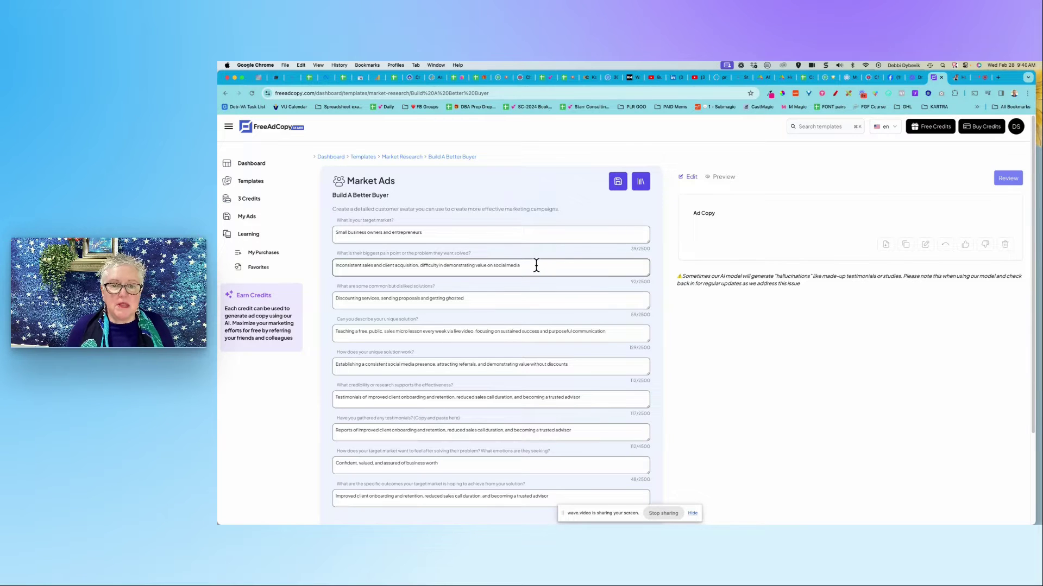
{"action": "left_click_drag", "start_coordinate": [647, 273], "coordinate": [647, 298]}
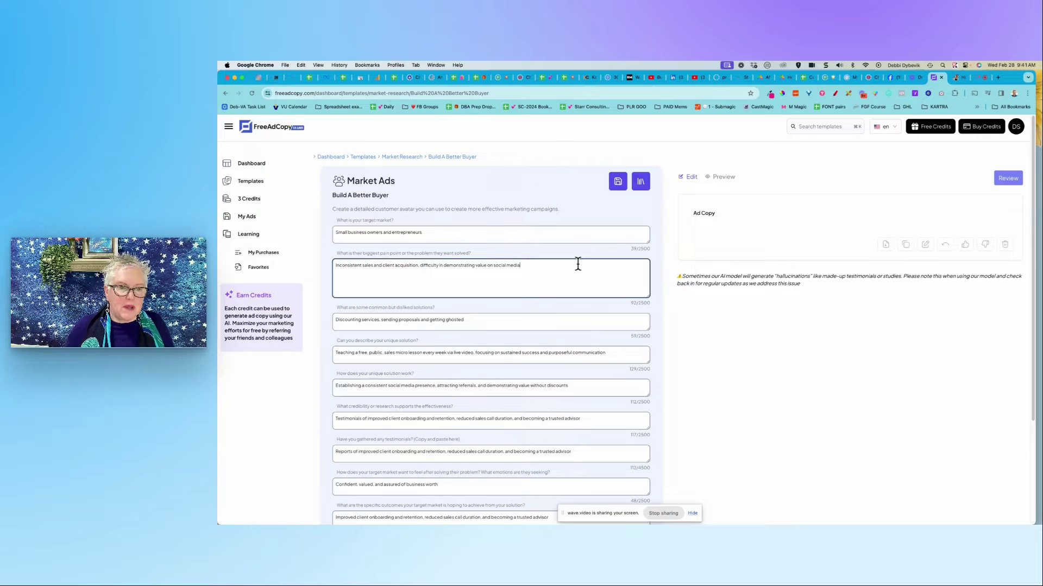
{"action": "scroll", "coordinate": [578, 282], "scroll_direction": "down", "scroll_amount": 2}
{"action": "scroll", "coordinate": [577, 288], "scroll_direction": "down", "scroll_amount": 1}
{"action": "left_click", "coordinate": [441, 317]}
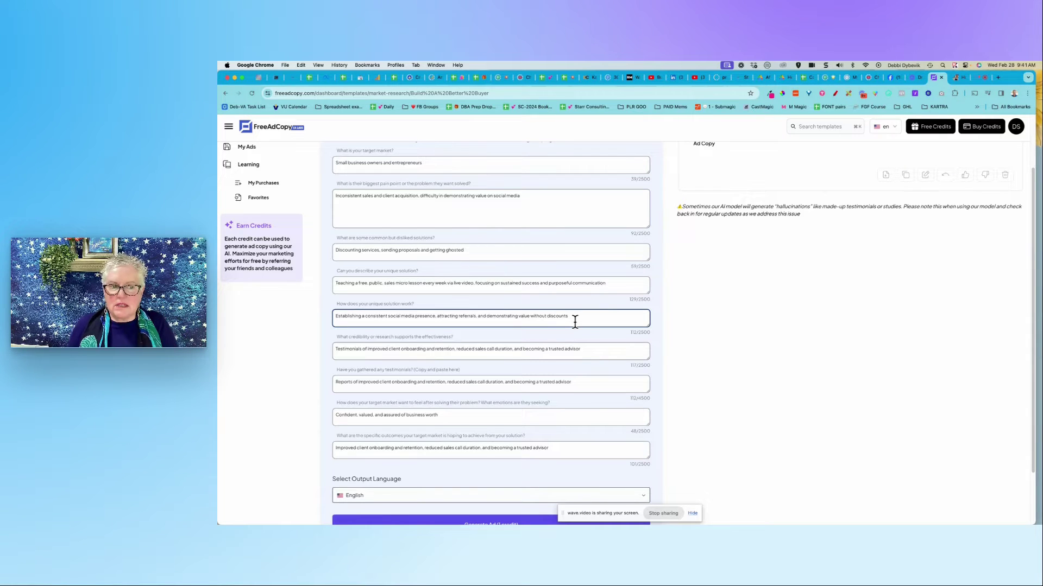
Zoom the web page to 150%.
{"action": "left_click", "coordinate": [321, 65]}
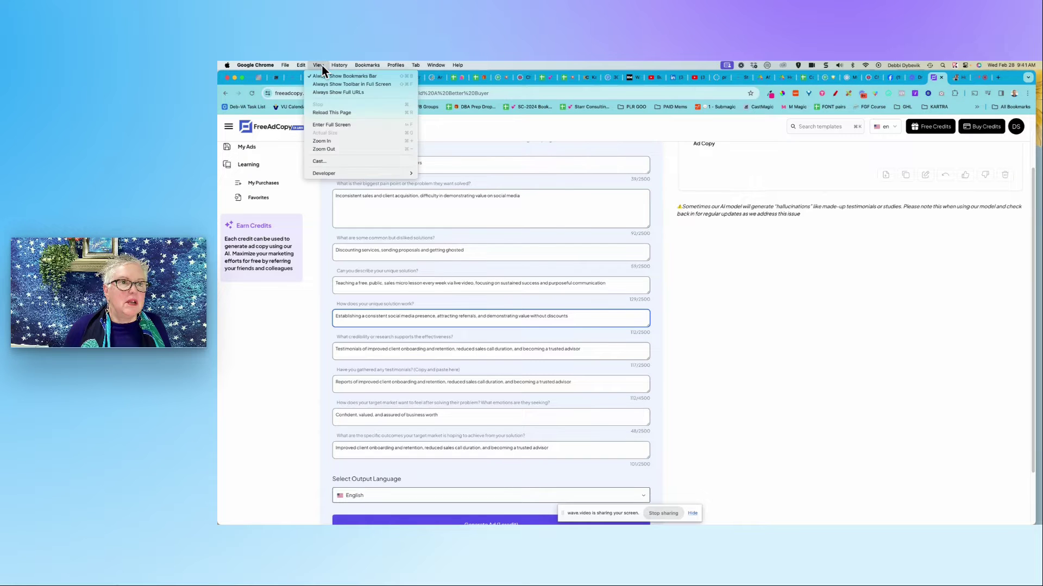
{"action": "left_click", "coordinate": [338, 141]}
{"action": "left_click", "coordinate": [718, 109]}
{"action": "left_click", "coordinate": [719, 109]}
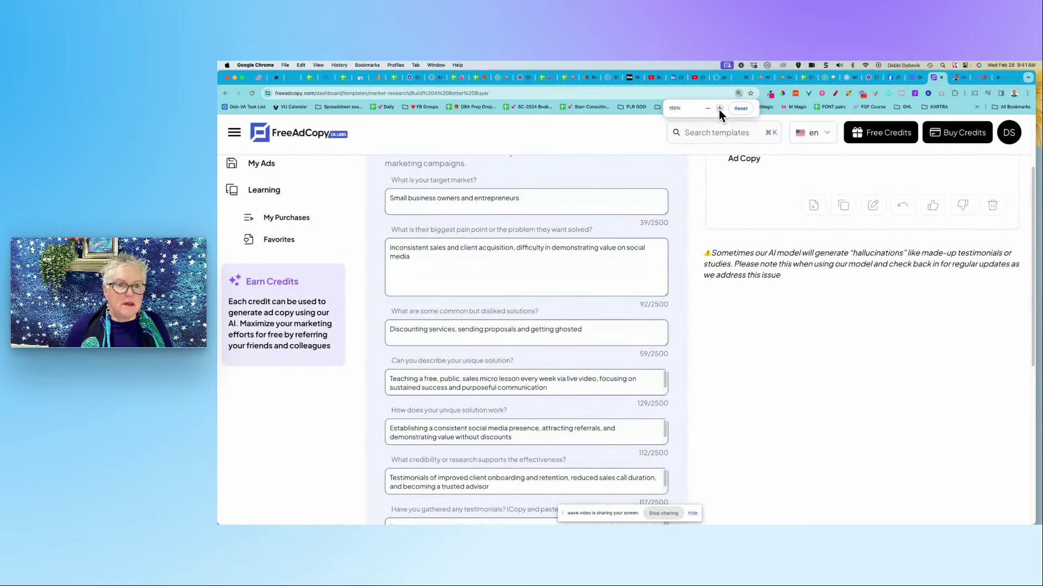
{"action": "left_click", "coordinate": [719, 109]}
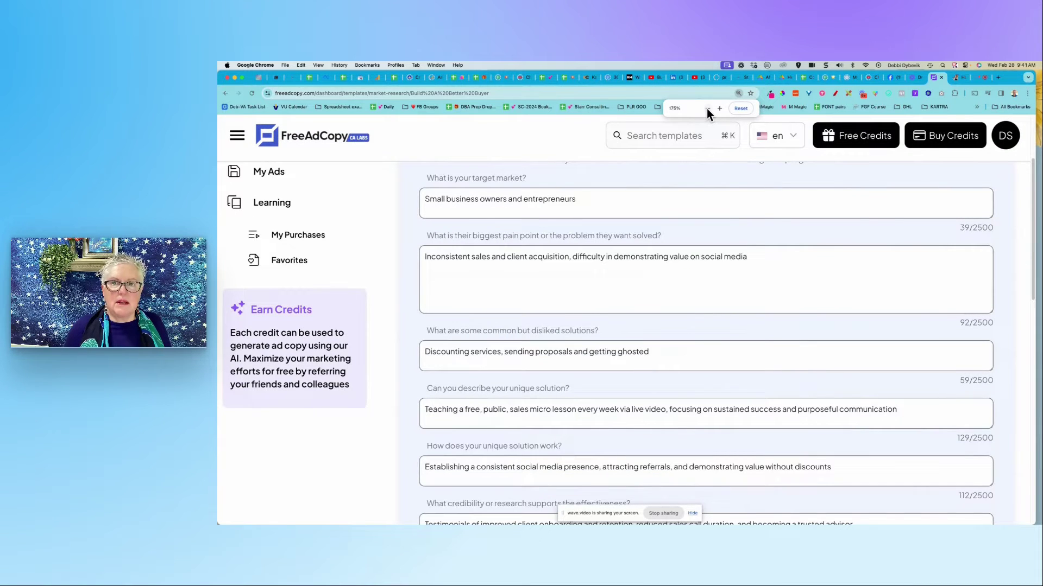
{"action": "left_click", "coordinate": [708, 109]}
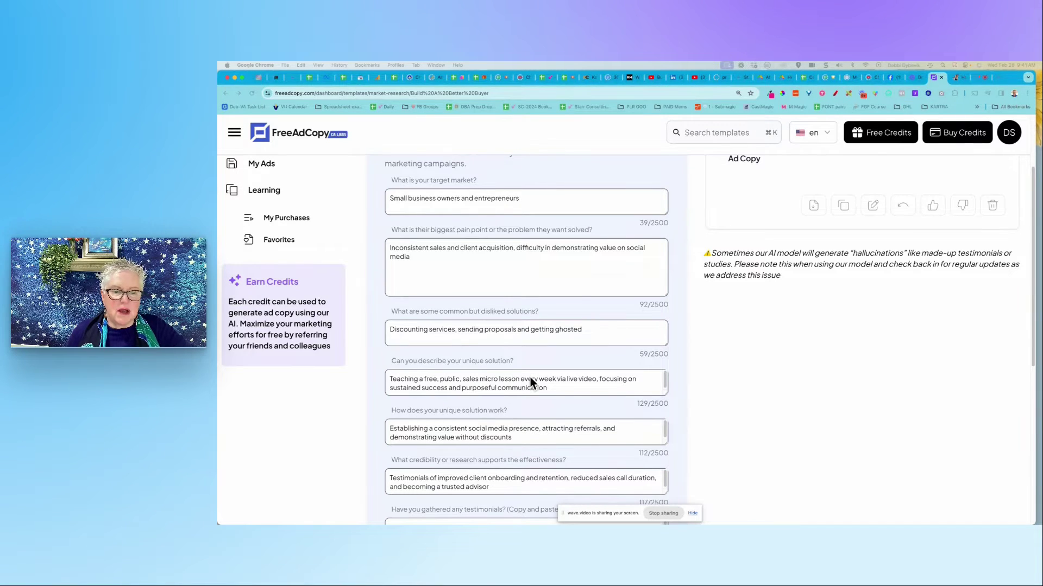
Examine the generated form answers on the unique solution, credibility, testimonials, desired feelings and specific outcomes.
{"action": "scroll", "coordinate": [571, 409], "scroll_direction": "down", "scroll_amount": 1}
{"action": "scroll", "coordinate": [571, 413], "scroll_direction": "down", "scroll_amount": 3}
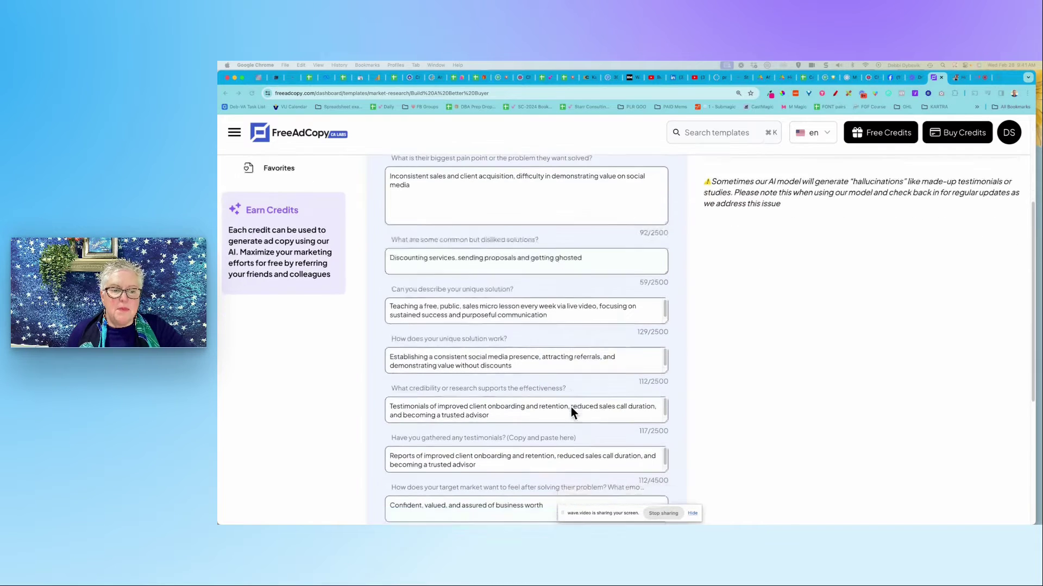
{"action": "scroll", "coordinate": [679, 449], "scroll_direction": "down", "scroll_amount": 9}
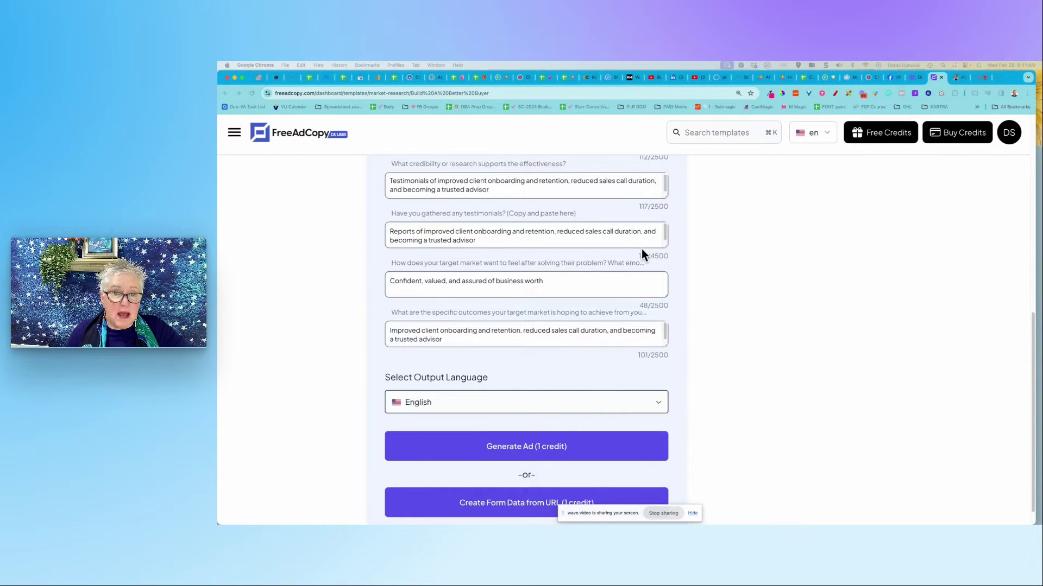
{"action": "left_click", "coordinate": [401, 267]}
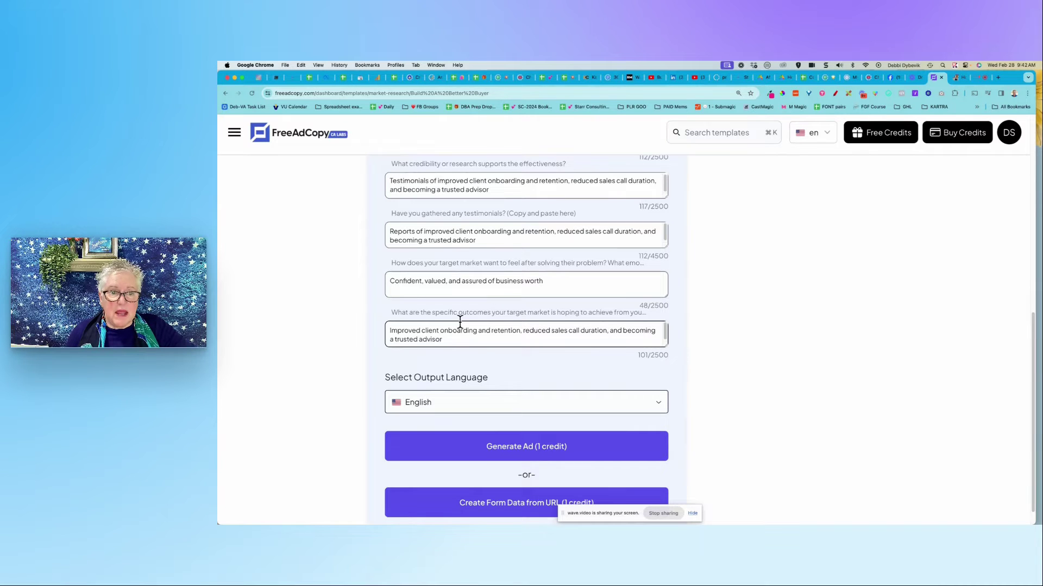
{"action": "scroll", "coordinate": [504, 323], "scroll_direction": "up", "scroll_amount": 1}
{"action": "scroll", "coordinate": [504, 319], "scroll_direction": "up", "scroll_amount": 5}
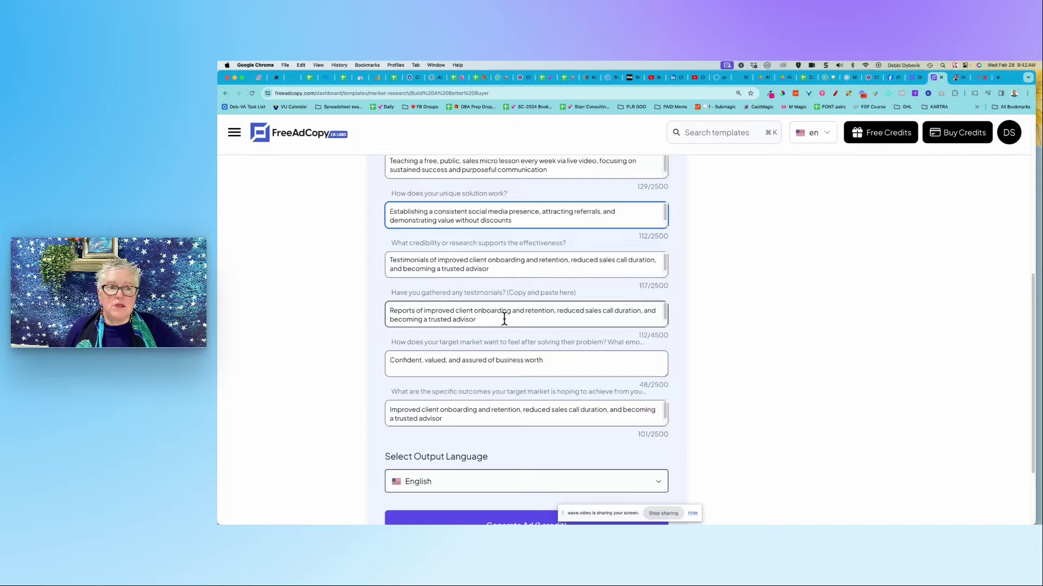
{"action": "scroll", "coordinate": [504, 319], "scroll_direction": "up", "scroll_amount": 2}
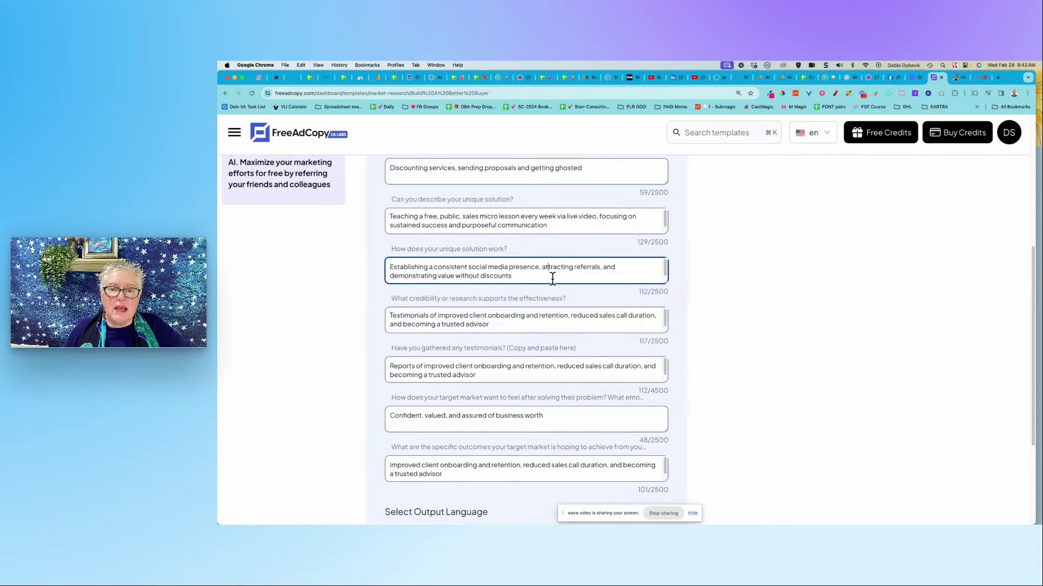
{"action": "scroll", "coordinate": [553, 278], "scroll_direction": "down", "scroll_amount": 1}
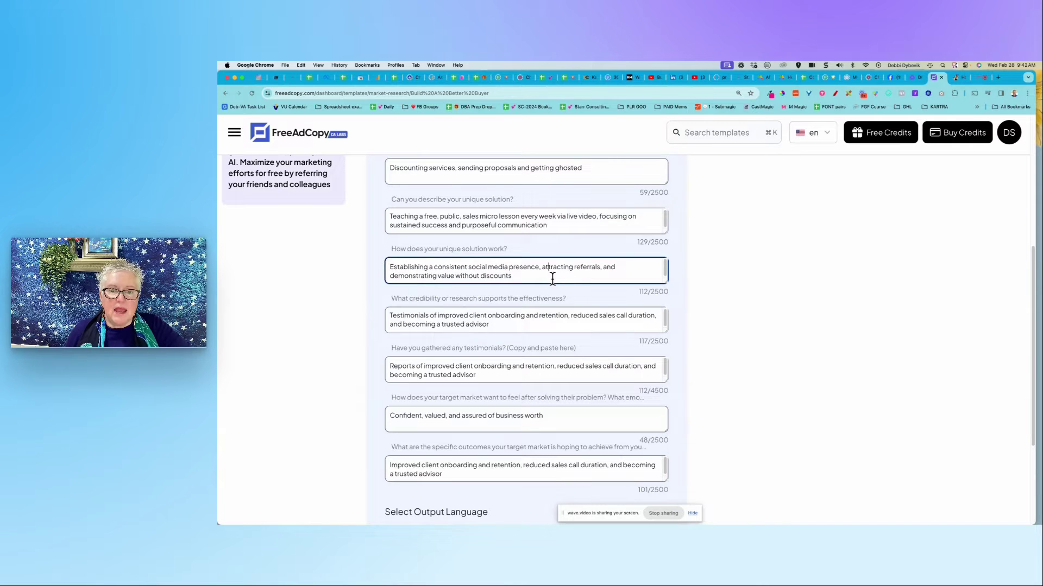
{"action": "scroll", "coordinate": [583, 395], "scroll_direction": "down", "scroll_amount": 4}
{"action": "scroll", "coordinate": [583, 402], "scroll_direction": "up", "scroll_amount": 15}
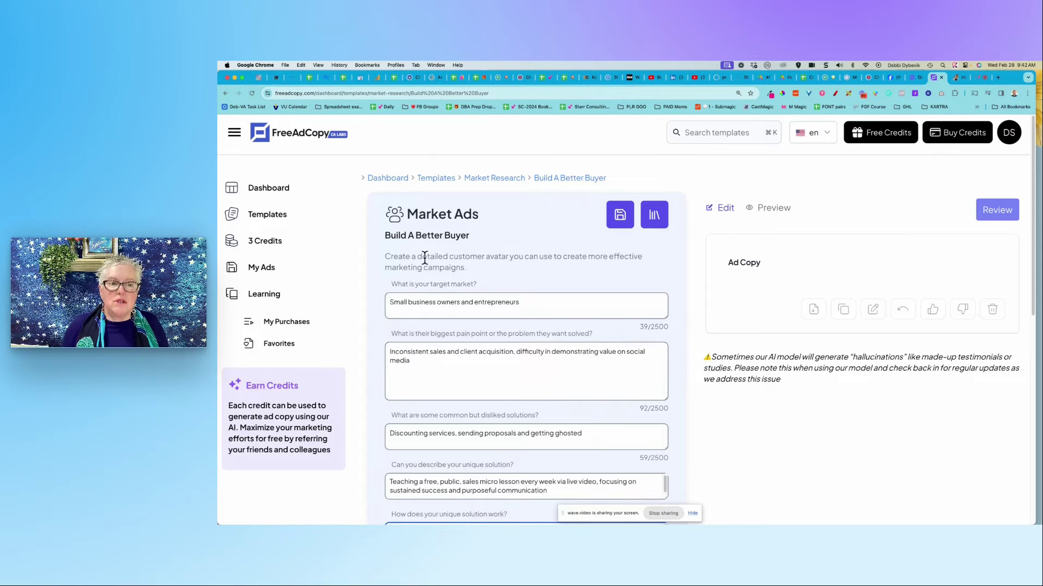
Highlight "detailed customer avatar" in the template description and reread the answers from target market to specific outcomes.
{"action": "left_click_drag", "start_coordinate": [416, 256], "coordinate": [508, 255]}
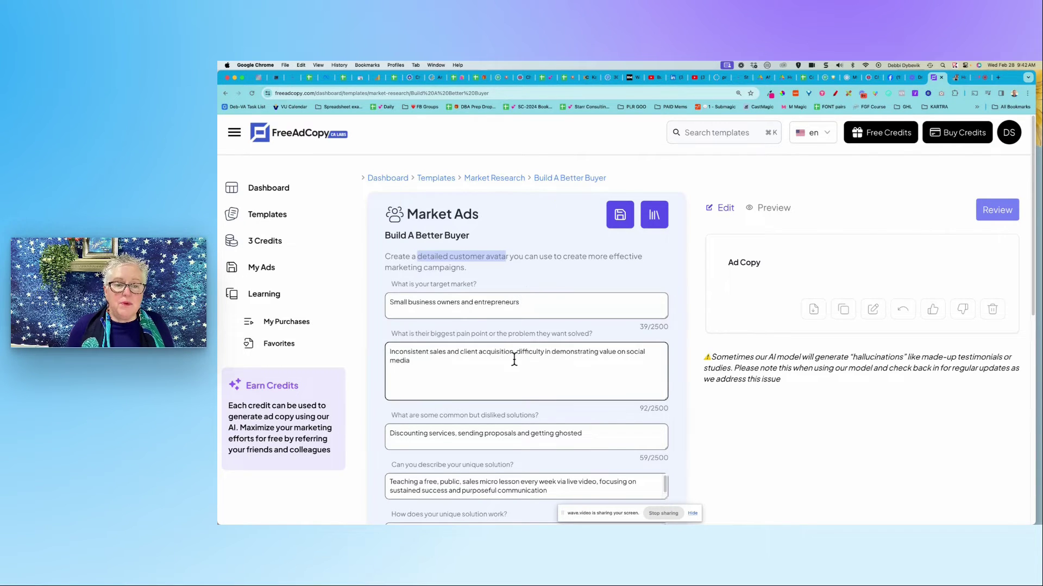
{"action": "scroll", "coordinate": [528, 361], "scroll_direction": "down", "scroll_amount": 1}
{"action": "scroll", "coordinate": [528, 360], "scroll_direction": "down", "scroll_amount": 2}
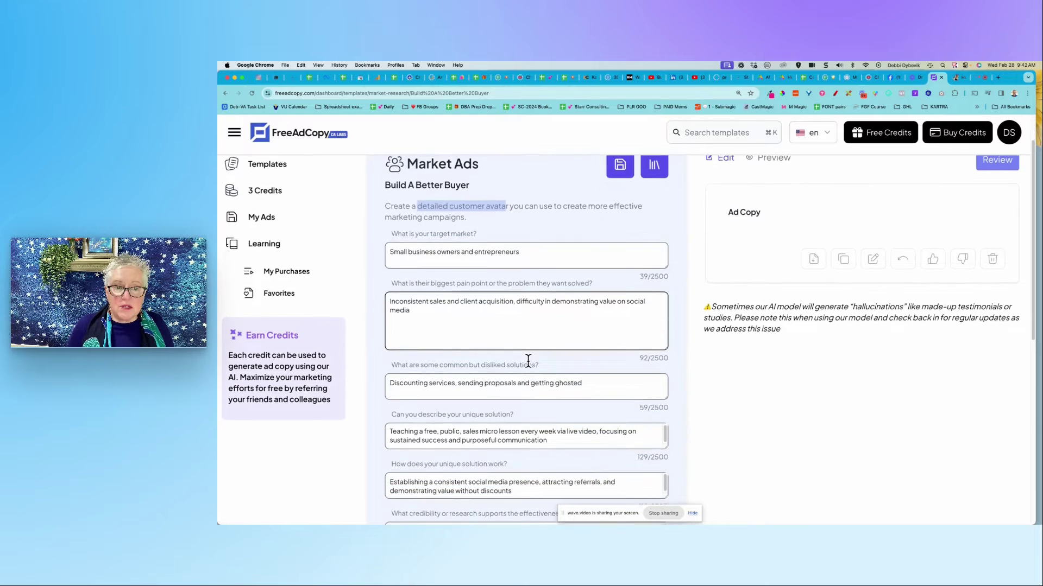
{"action": "scroll", "coordinate": [528, 361], "scroll_direction": "down", "scroll_amount": 2}
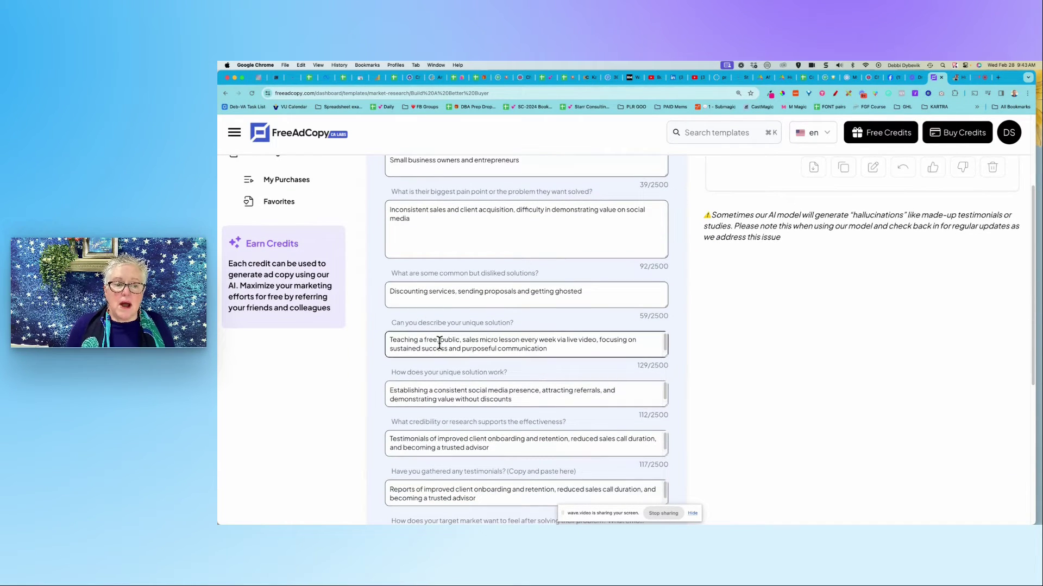
{"action": "scroll", "coordinate": [509, 336], "scroll_direction": "down", "scroll_amount": 2}
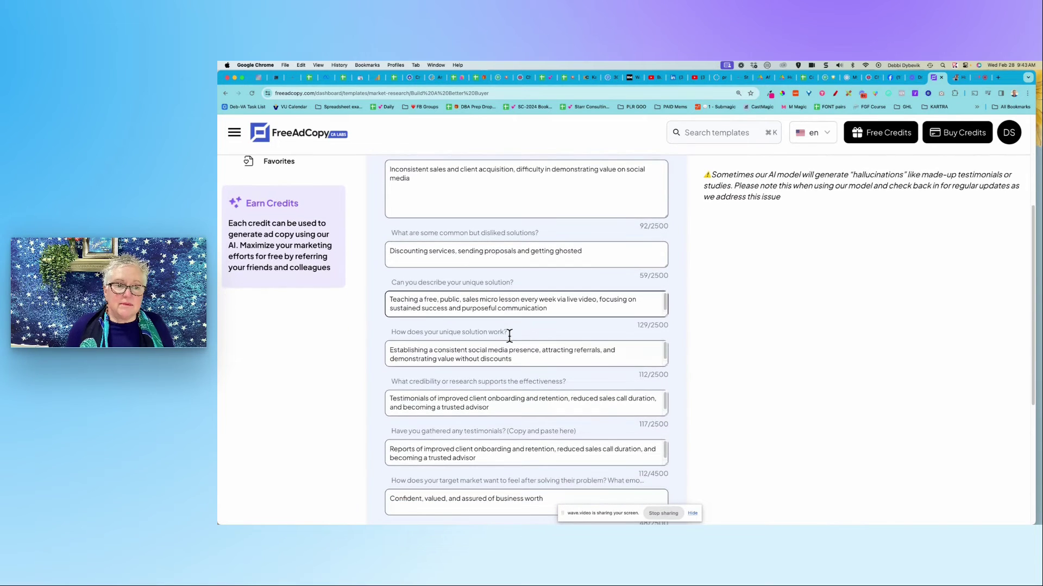
{"action": "scroll", "coordinate": [509, 336], "scroll_direction": "down", "scroll_amount": 3}
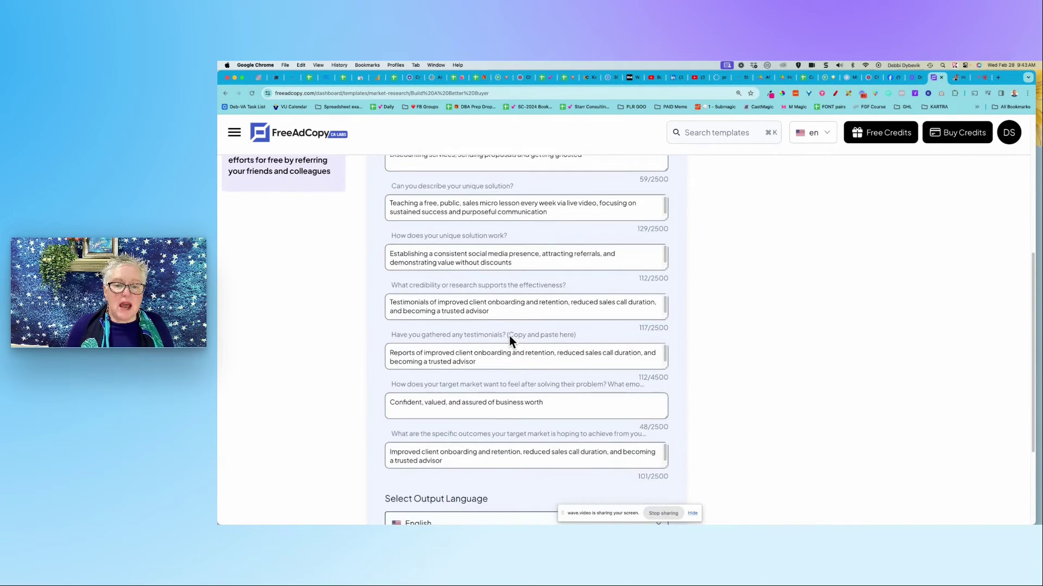
{"action": "scroll", "coordinate": [509, 335], "scroll_direction": "up", "scroll_amount": 4}
{"action": "scroll", "coordinate": [510, 340], "scroll_direction": "up", "scroll_amount": 4}
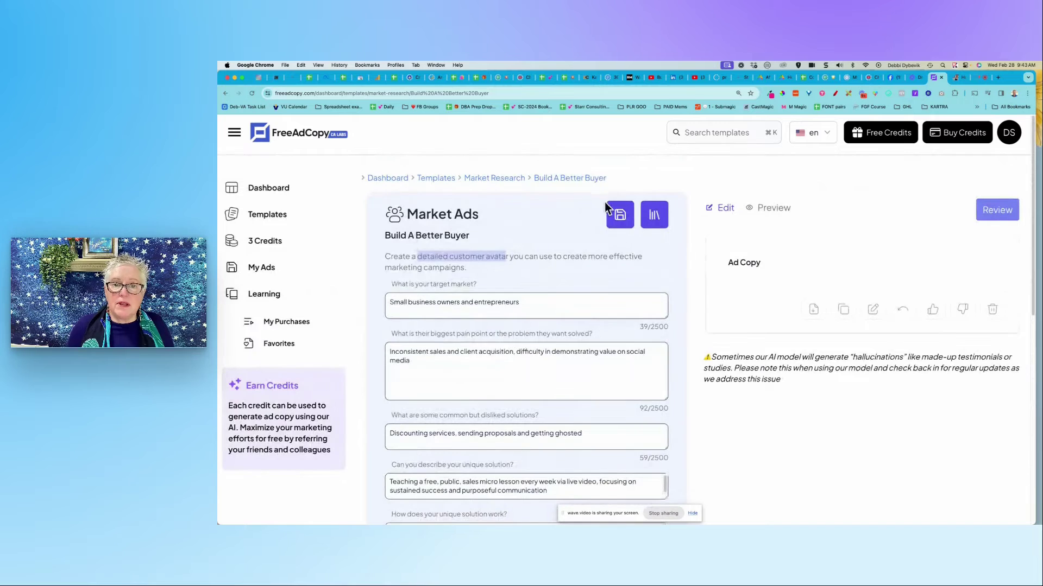
View the template library and the My Purchases and Favorites pages of the Learning section, ending on My Purchases.
{"action": "left_click", "coordinate": [280, 220]}
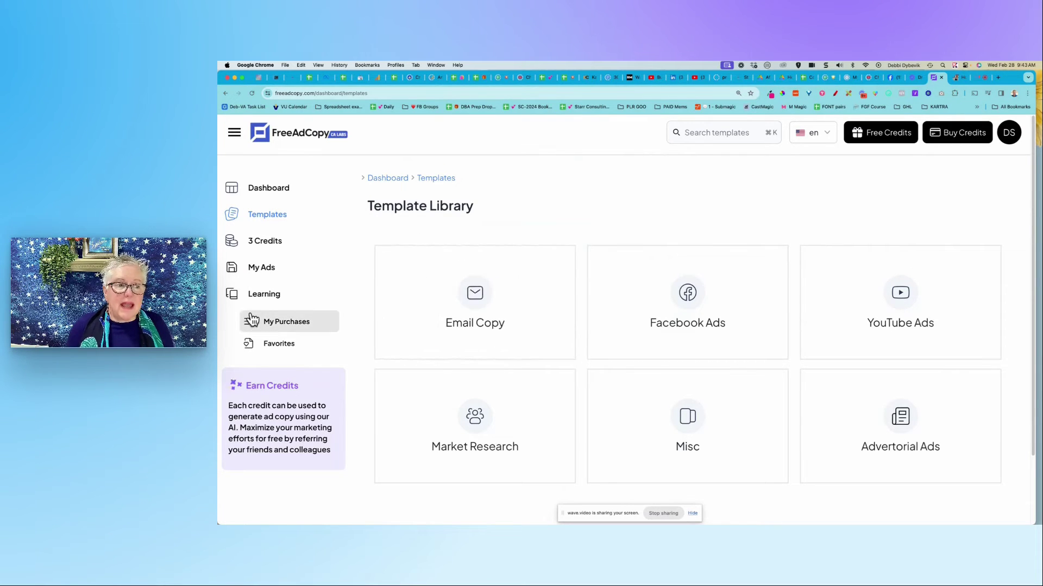
{"action": "left_click", "coordinate": [288, 326]}
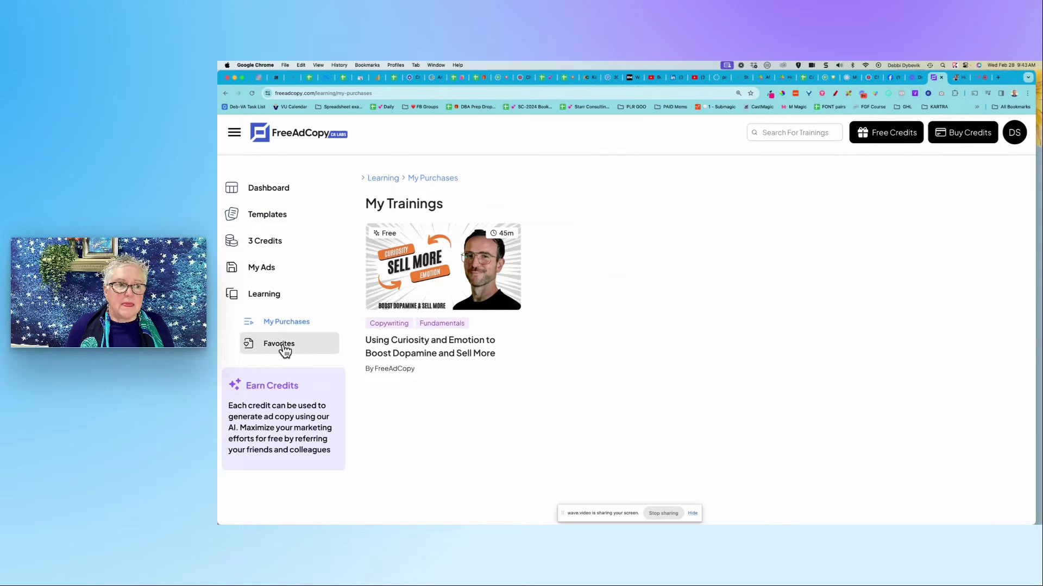
{"action": "left_click", "coordinate": [283, 347]}
{"action": "left_click", "coordinate": [279, 328]}
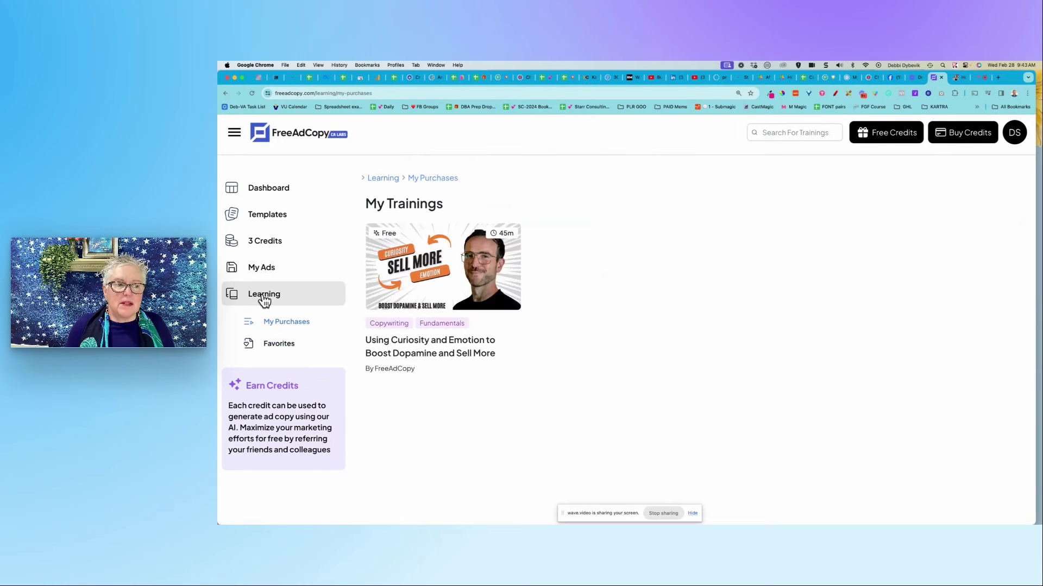
Open The Continuity Call template from the Replenishment Sequence in the Email Copy category of the template library.
{"action": "left_click", "coordinate": [265, 298]}
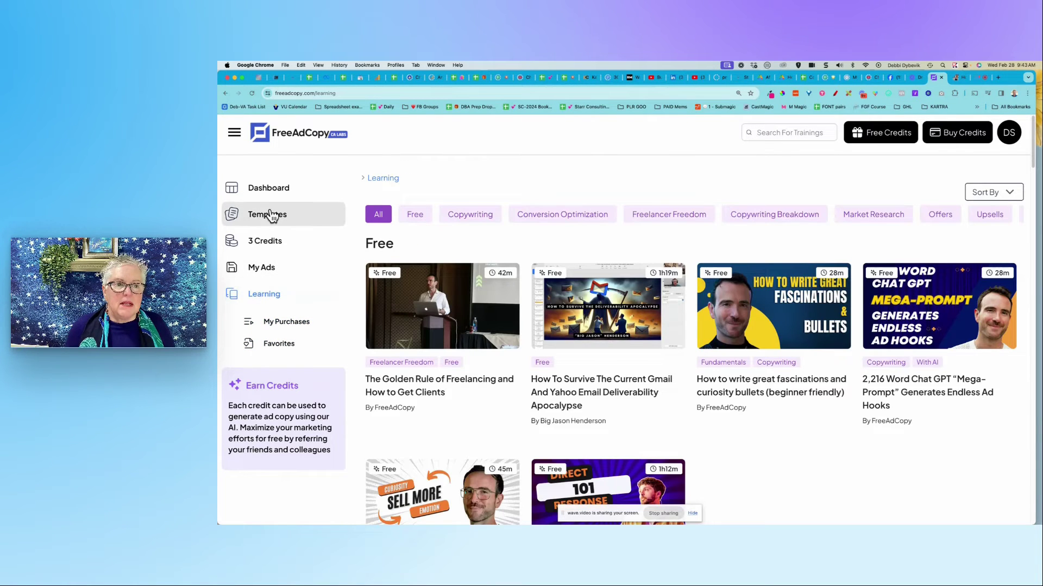
{"action": "left_click", "coordinate": [270, 221]}
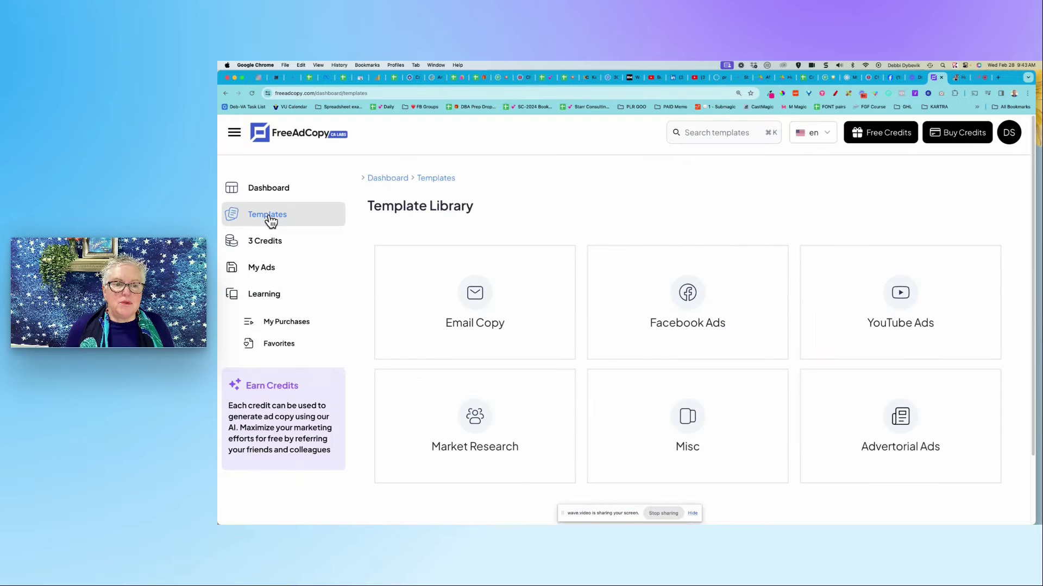
{"action": "left_click", "coordinate": [513, 308]}
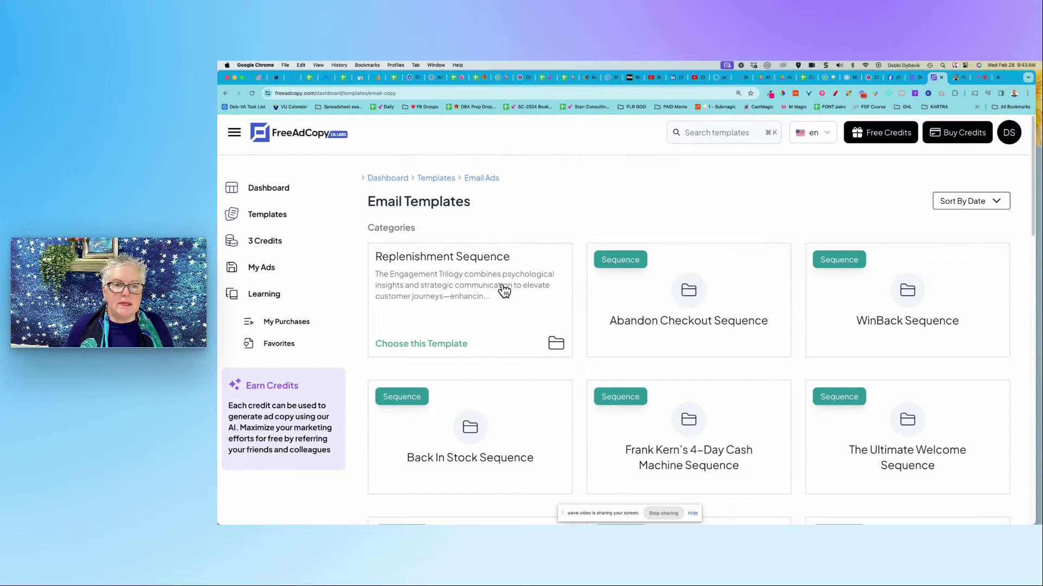
{"action": "left_click", "coordinate": [504, 292]}
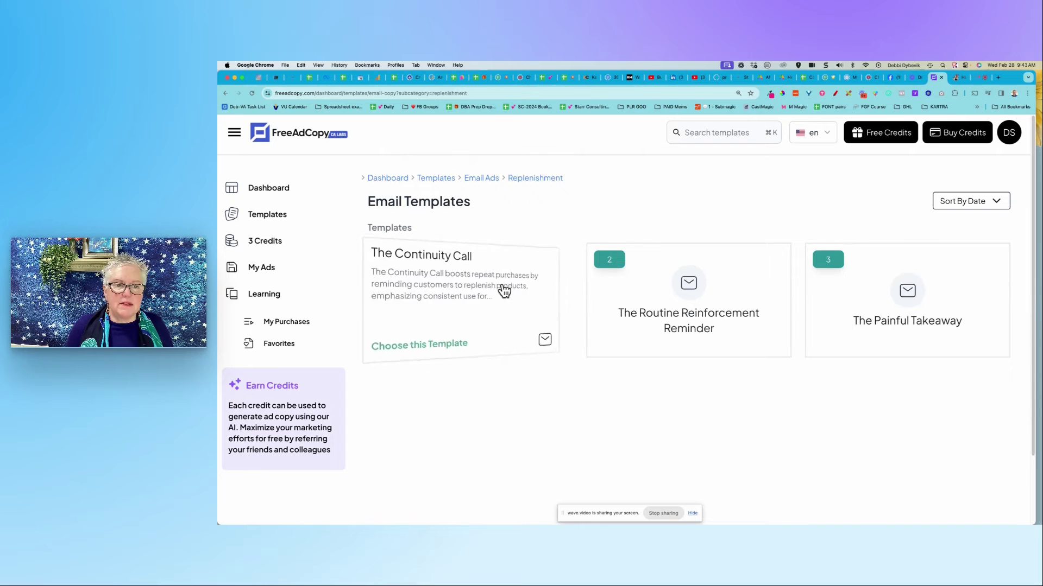
{"action": "left_click", "coordinate": [466, 296]}
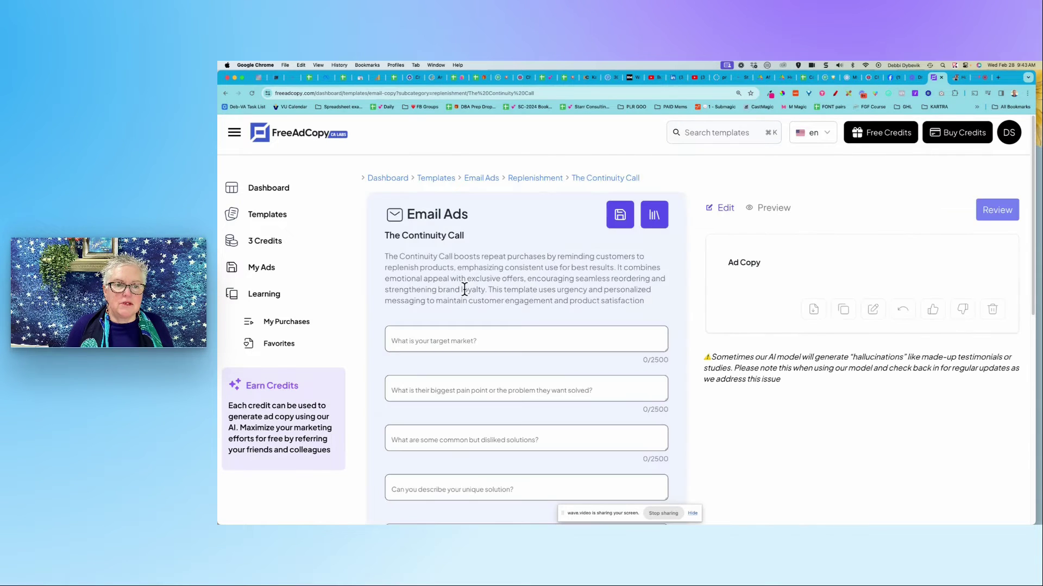
Fill the template form with the saved response Auto Saved 3 and review the answers from target market to specific outcomes.
{"action": "left_click", "coordinate": [659, 218]}
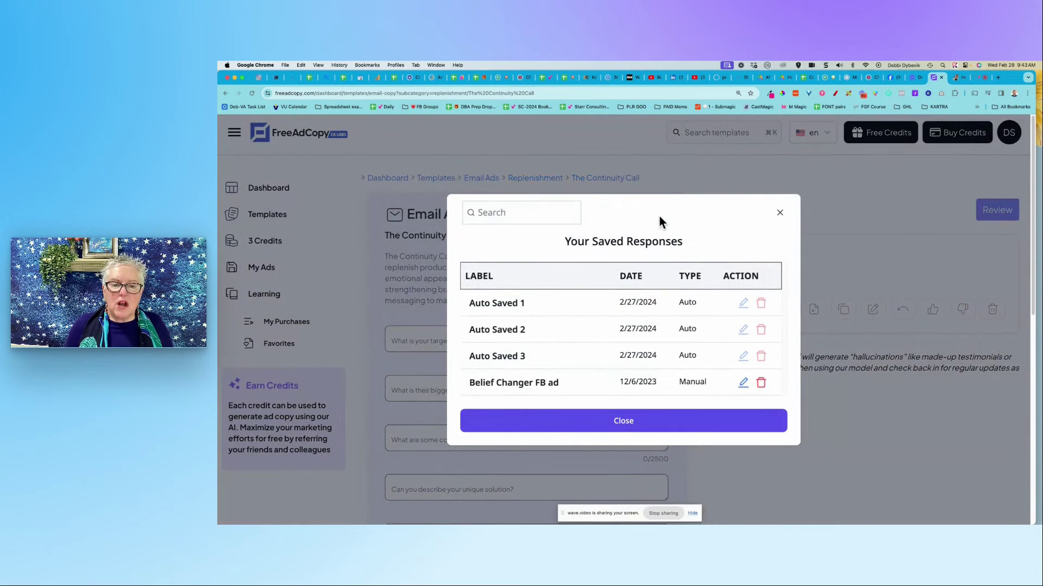
{"action": "scroll", "coordinate": [577, 370], "scroll_direction": "down", "scroll_amount": 1}
{"action": "scroll", "coordinate": [577, 369], "scroll_direction": "down", "scroll_amount": 3}
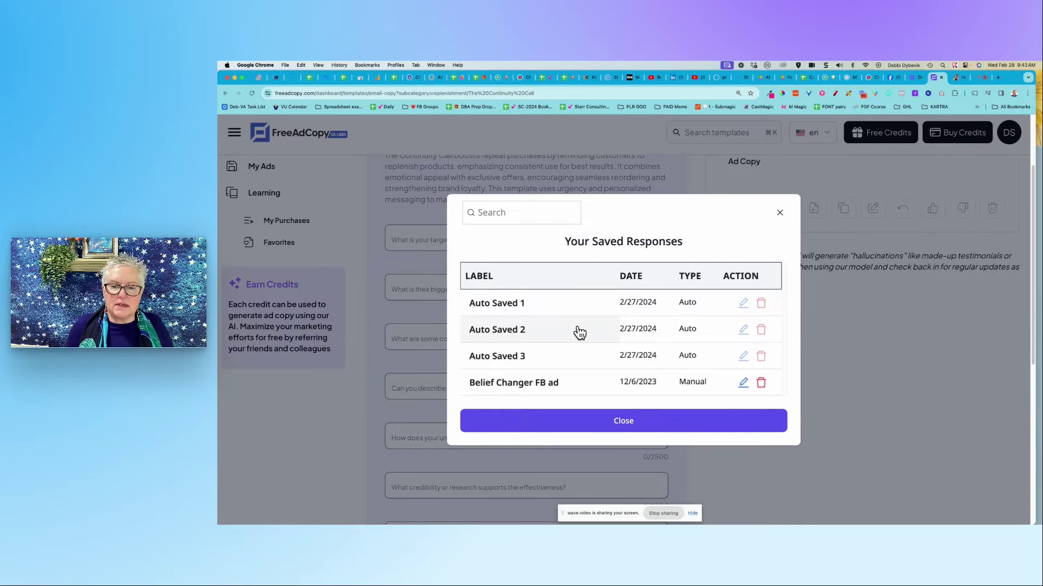
{"action": "left_click", "coordinate": [526, 353]}
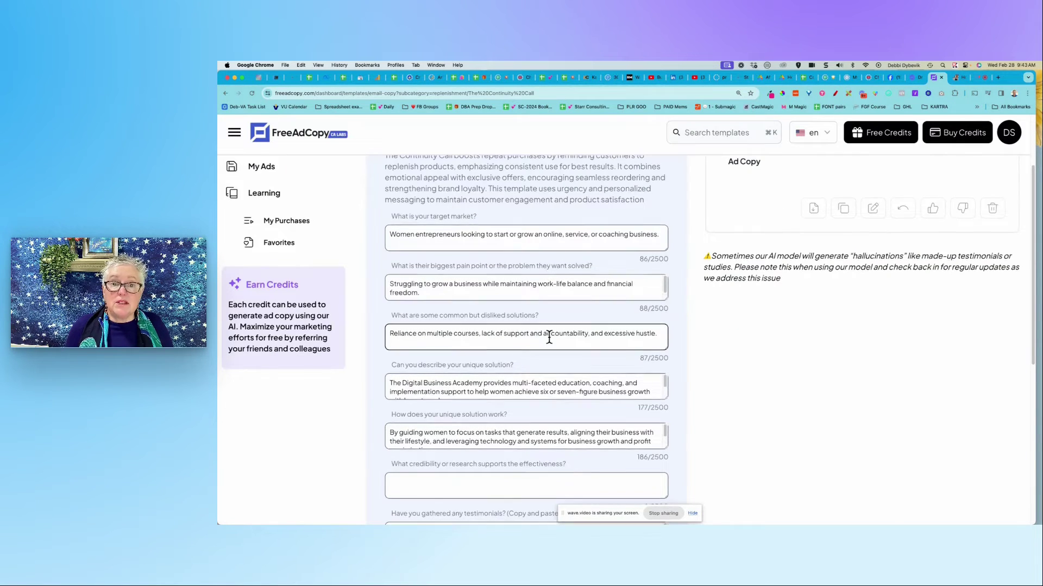
{"action": "scroll", "coordinate": [547, 339], "scroll_direction": "up", "scroll_amount": 2}
{"action": "scroll", "coordinate": [549, 337], "scroll_direction": "up", "scroll_amount": 2}
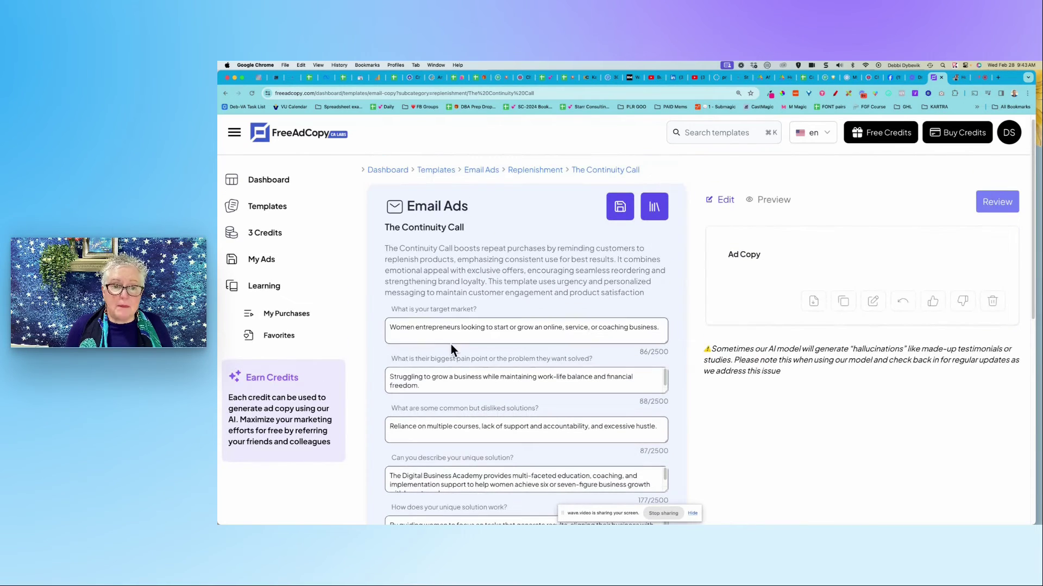
{"action": "scroll", "coordinate": [554, 354], "scroll_direction": "down", "scroll_amount": 5}
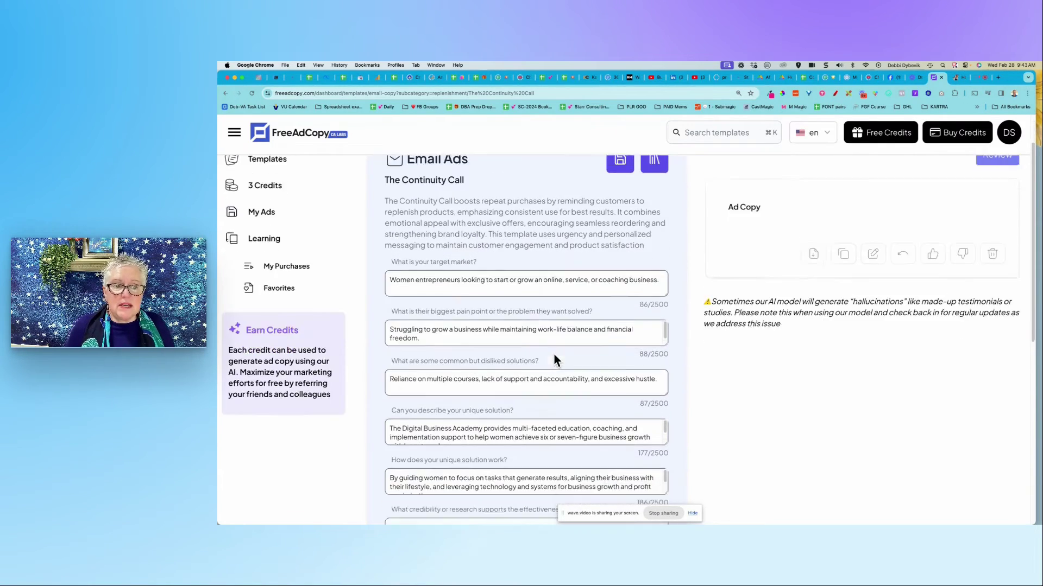
{"action": "scroll", "coordinate": [554, 356], "scroll_direction": "down", "scroll_amount": 12}
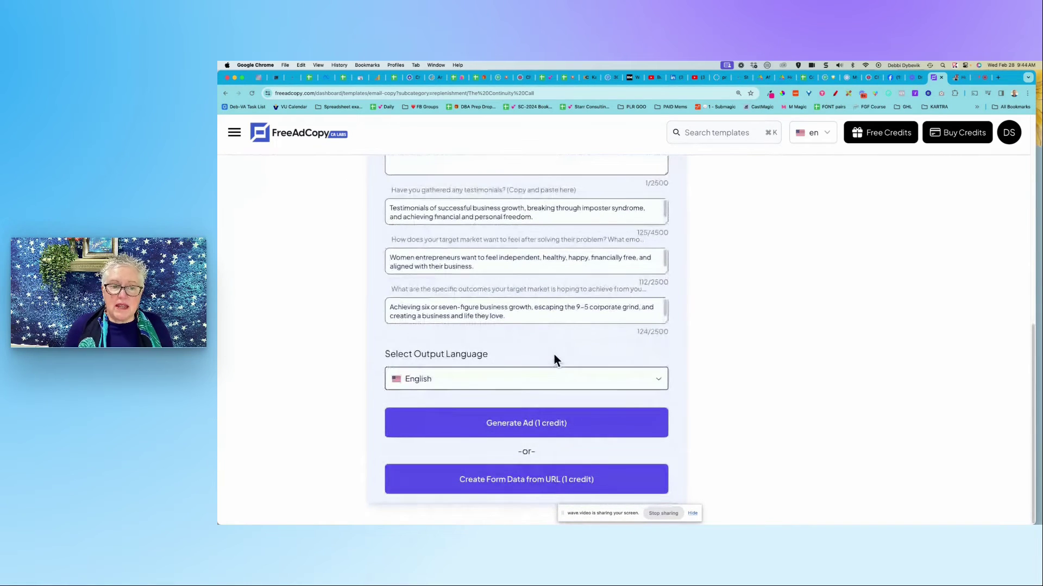
{"action": "scroll", "coordinate": [554, 356], "scroll_direction": "up", "scroll_amount": 12}
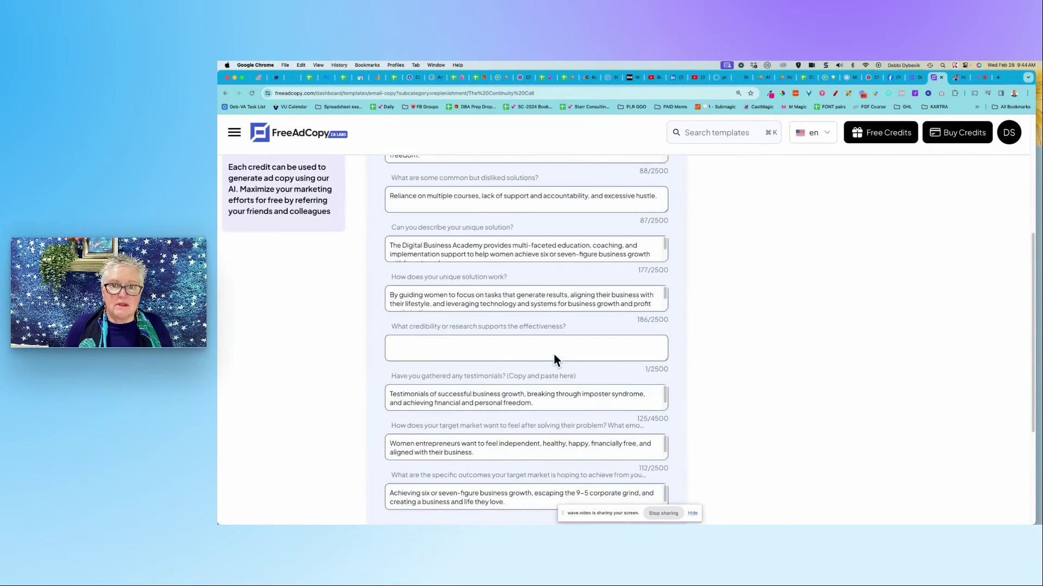
{"action": "scroll", "coordinate": [554, 358], "scroll_direction": "up", "scroll_amount": 5}
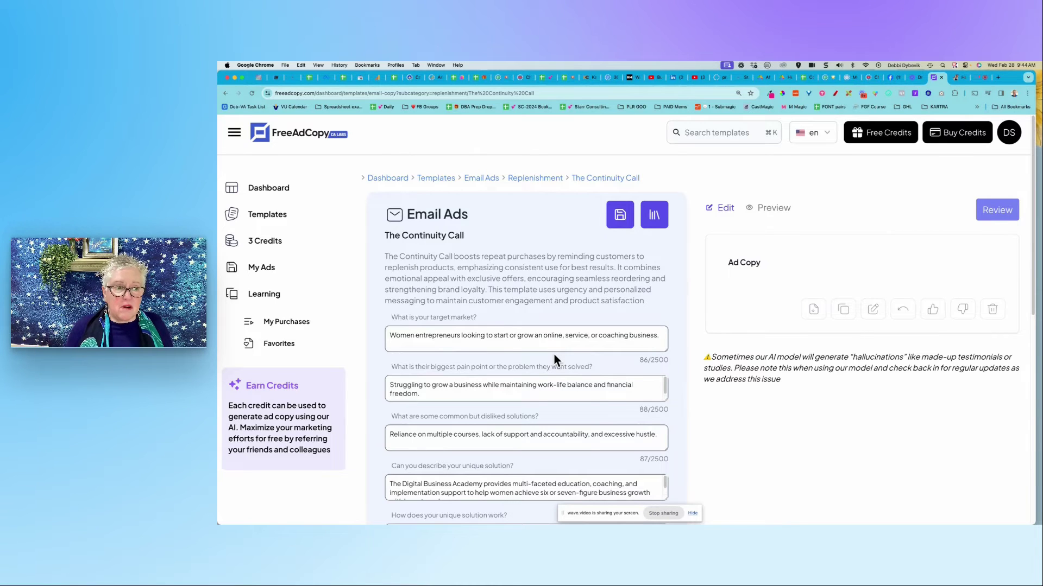
Examine the free trainings offered in the Learning section.
{"action": "left_click", "coordinate": [269, 296]}
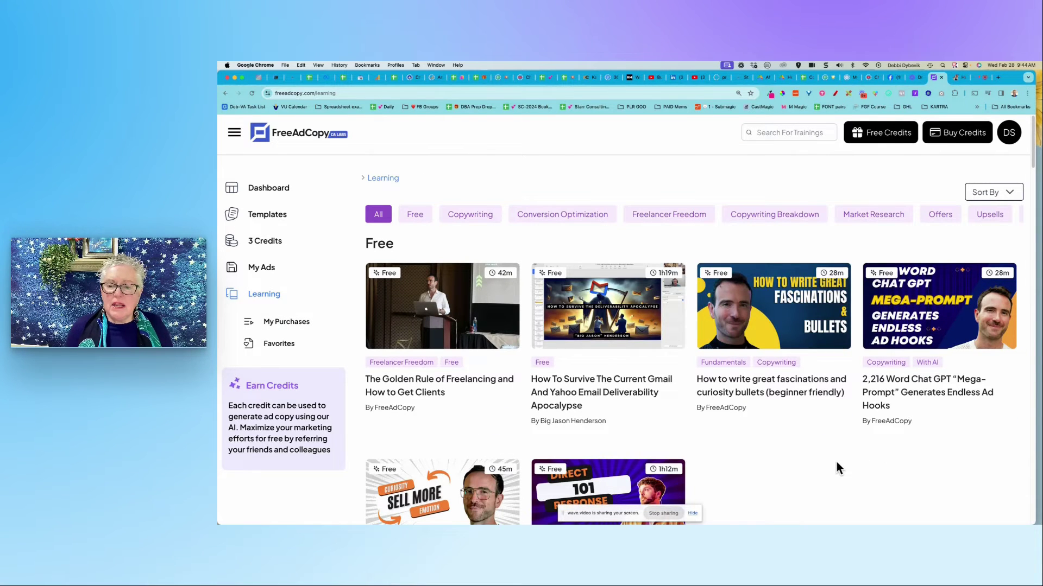
{"action": "scroll", "coordinate": [839, 468], "scroll_direction": "down", "scroll_amount": 5}
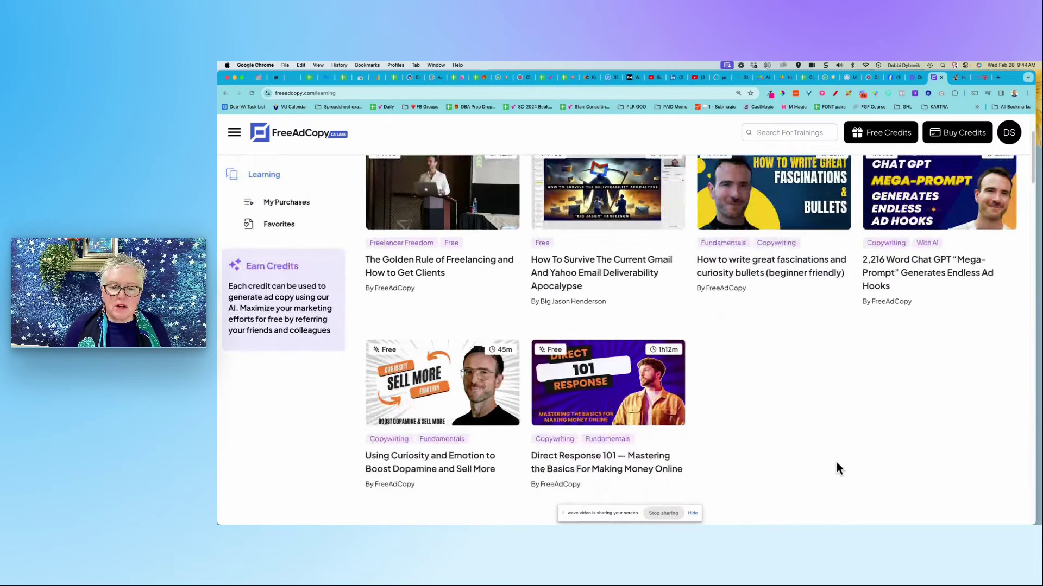
{"action": "scroll", "coordinate": [839, 468], "scroll_direction": "up", "scroll_amount": 3}
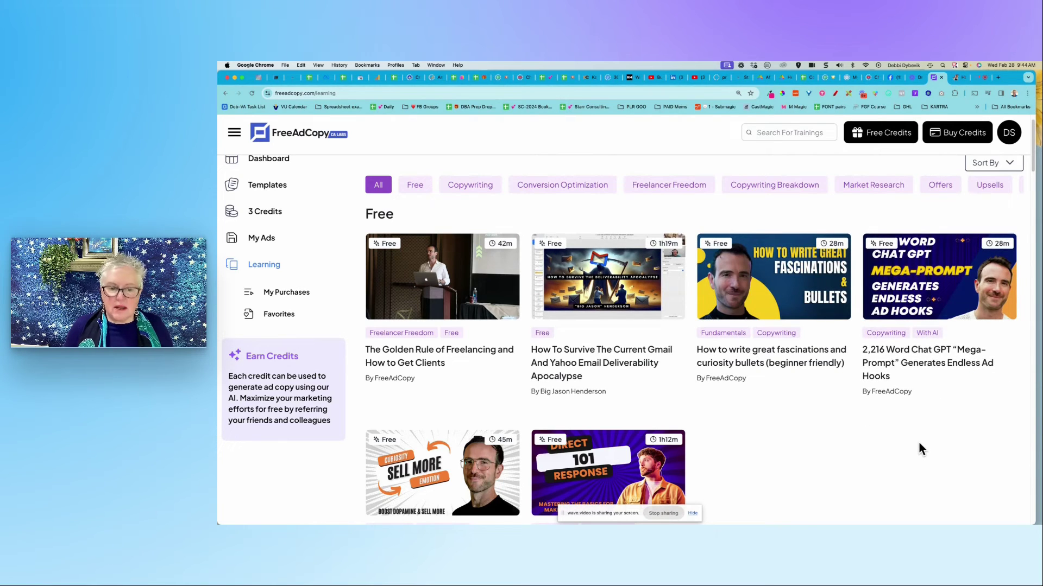
{"action": "scroll", "coordinate": [882, 444], "scroll_direction": "down", "scroll_amount": 3}
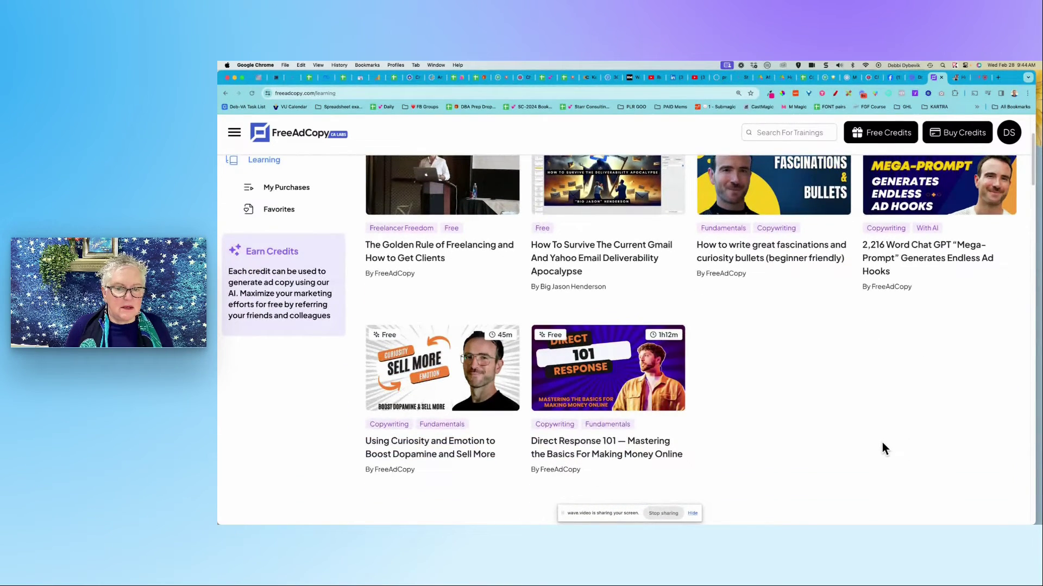
{"action": "scroll", "coordinate": [882, 444], "scroll_direction": "up", "scroll_amount": 4}
Filter the trainings to the Copywriting category and look through the listed courses.
{"action": "left_click", "coordinate": [461, 217]}
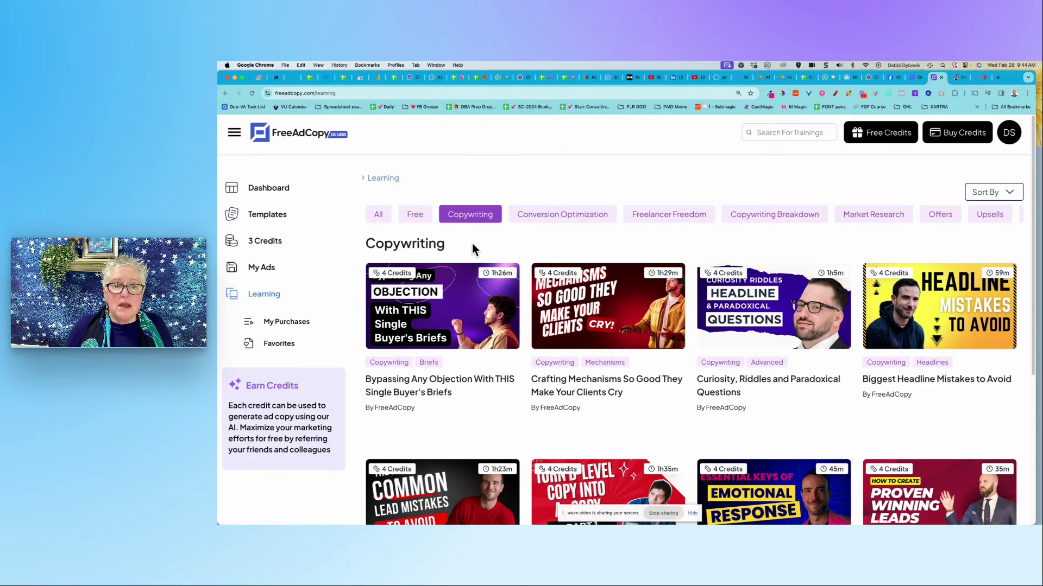
{"action": "mouse_move", "coordinate": [442, 391]}
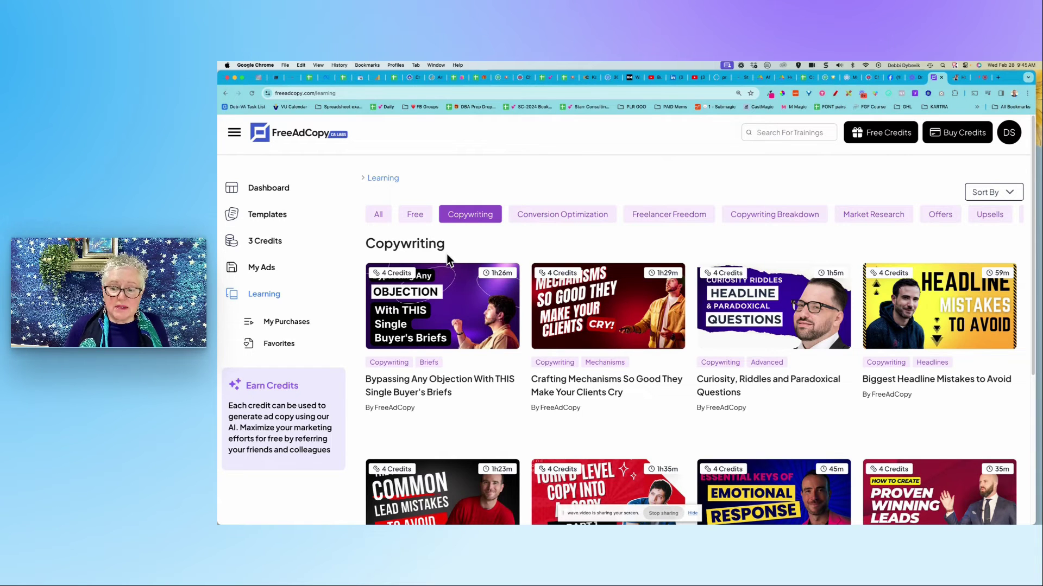
{"action": "scroll", "coordinate": [447, 260], "scroll_direction": "down", "scroll_amount": 4}
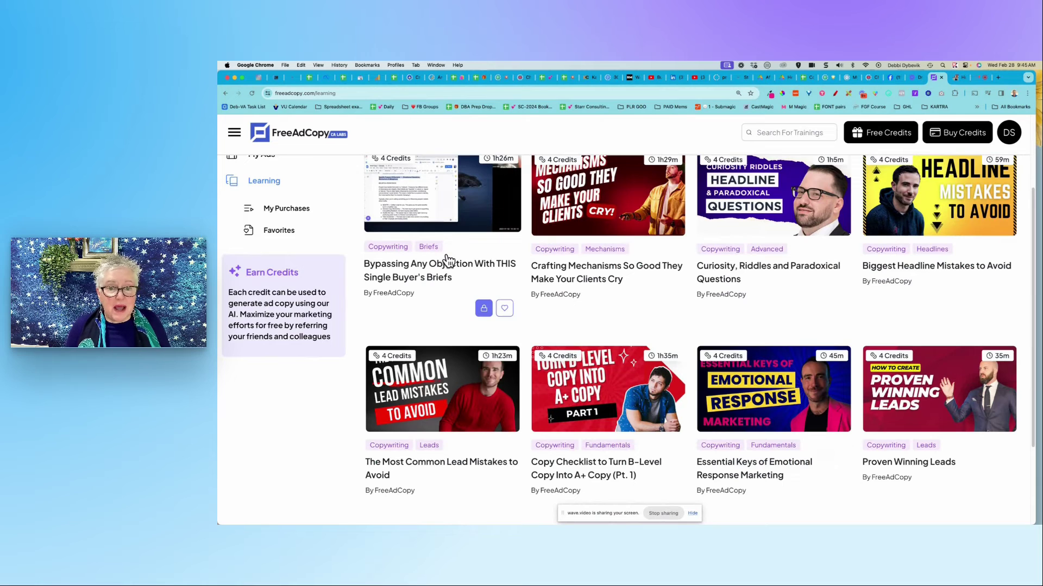
{"action": "scroll", "coordinate": [456, 304], "scroll_direction": "down", "scroll_amount": 4}
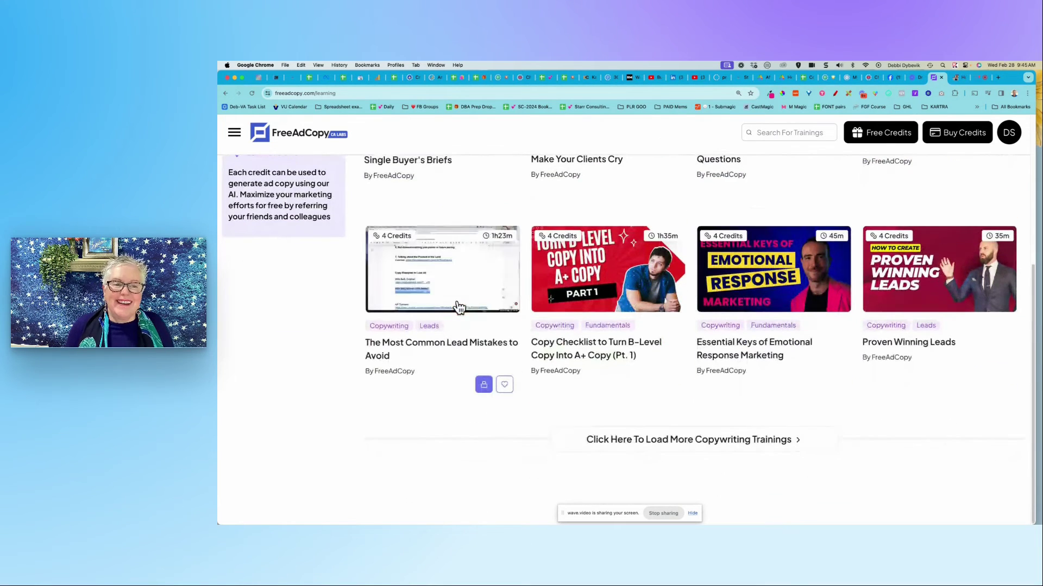
{"action": "scroll", "coordinate": [457, 396], "scroll_direction": "up", "scroll_amount": 8}
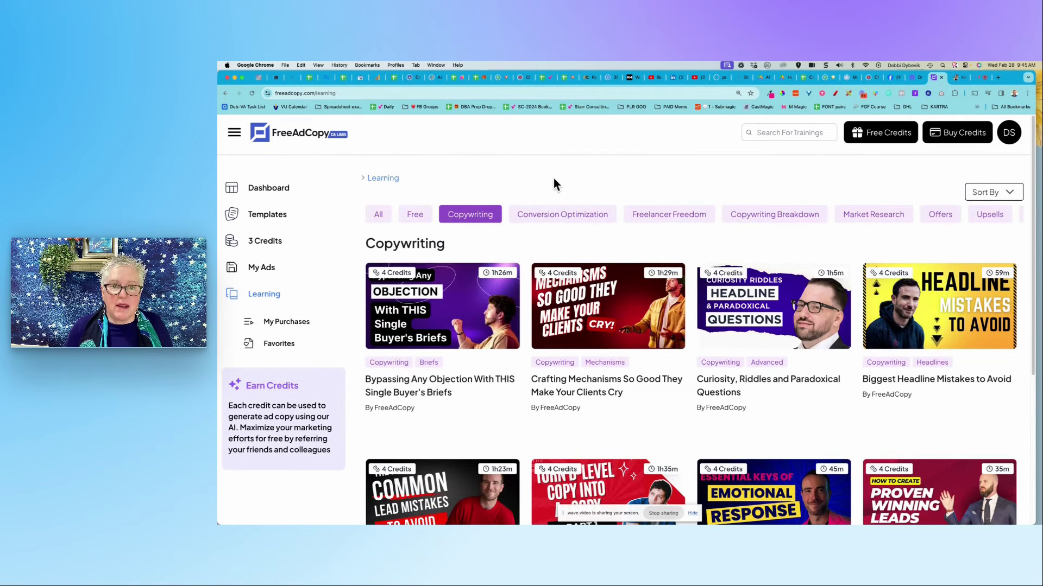
View the Conversion Optimization, Freelancer Freedom, Copywriting Breakdown and Free training categories, finishing with the My Purchases page.
{"action": "left_click", "coordinate": [562, 218]}
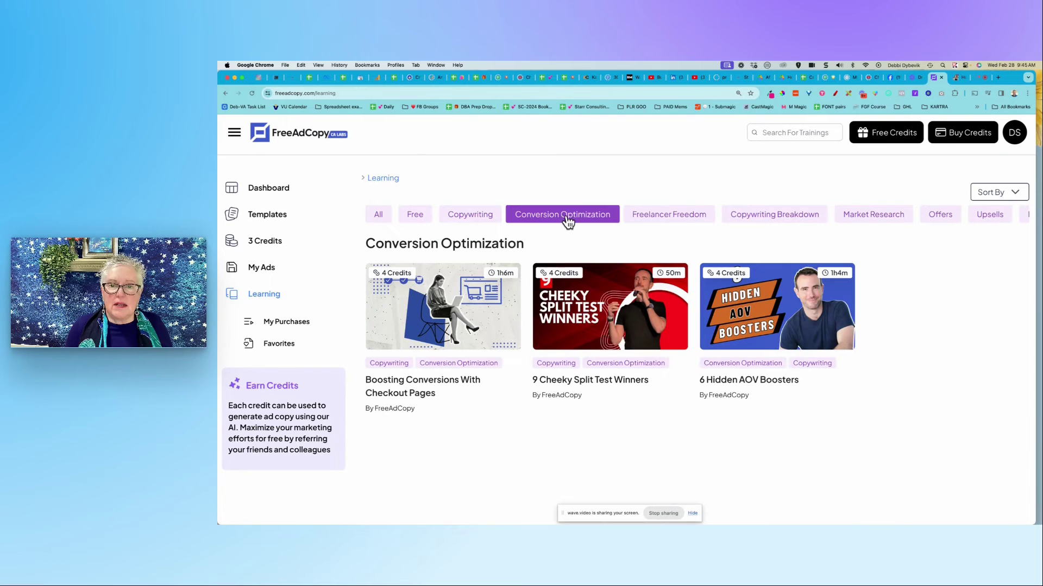
{"action": "left_click", "coordinate": [664, 216]}
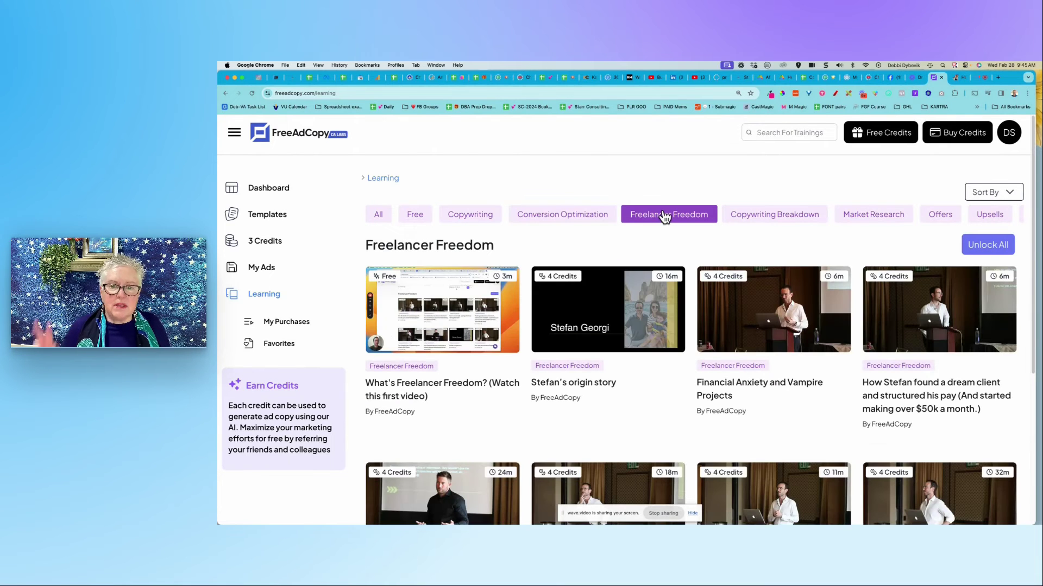
{"action": "left_click", "coordinate": [771, 216]}
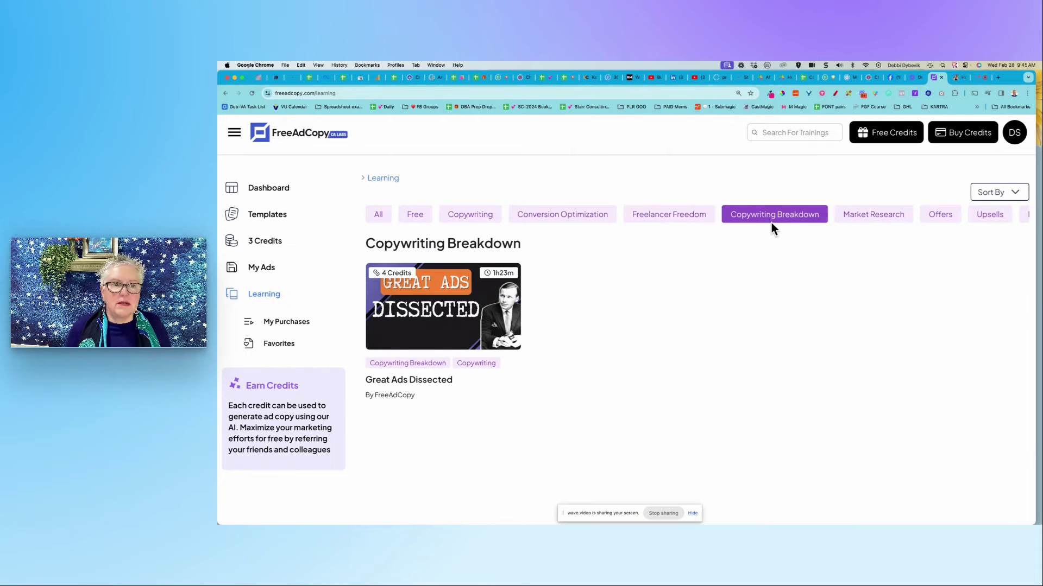
{"action": "left_click", "coordinate": [416, 220]}
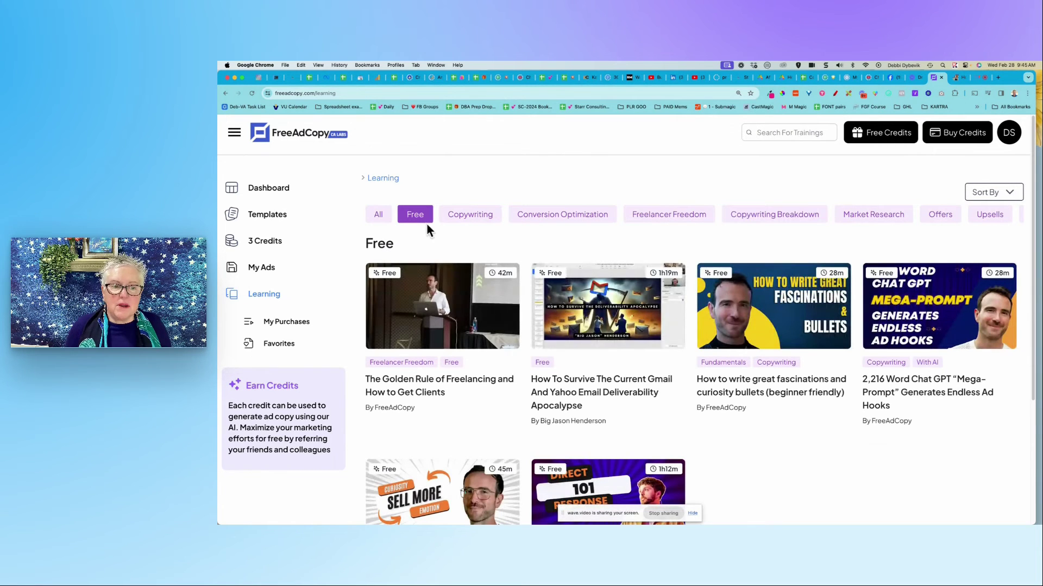
{"action": "scroll", "coordinate": [843, 475], "scroll_direction": "down", "scroll_amount": 2}
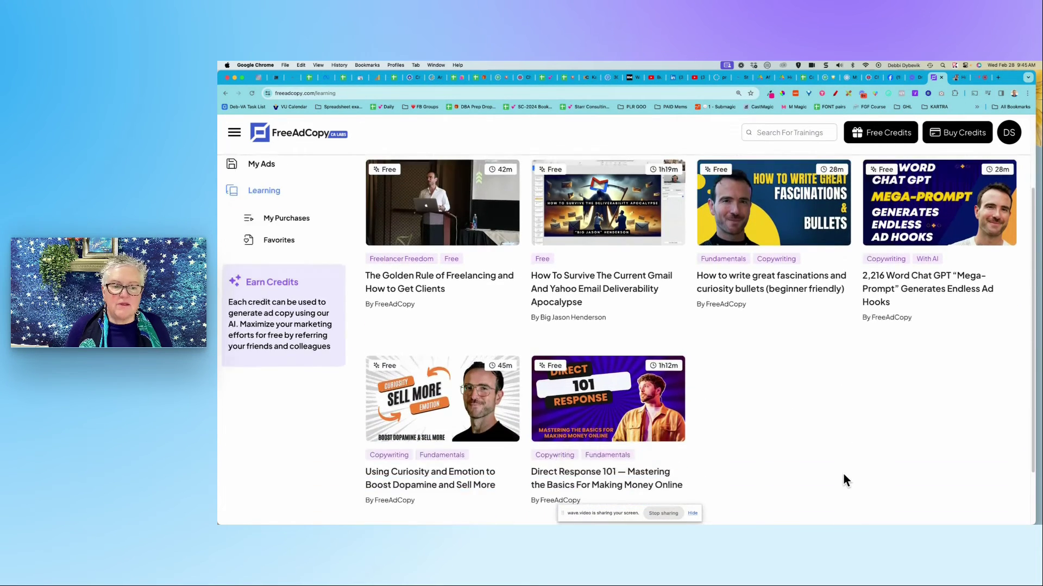
{"action": "scroll", "coordinate": [843, 474], "scroll_direction": "up", "scroll_amount": 2}
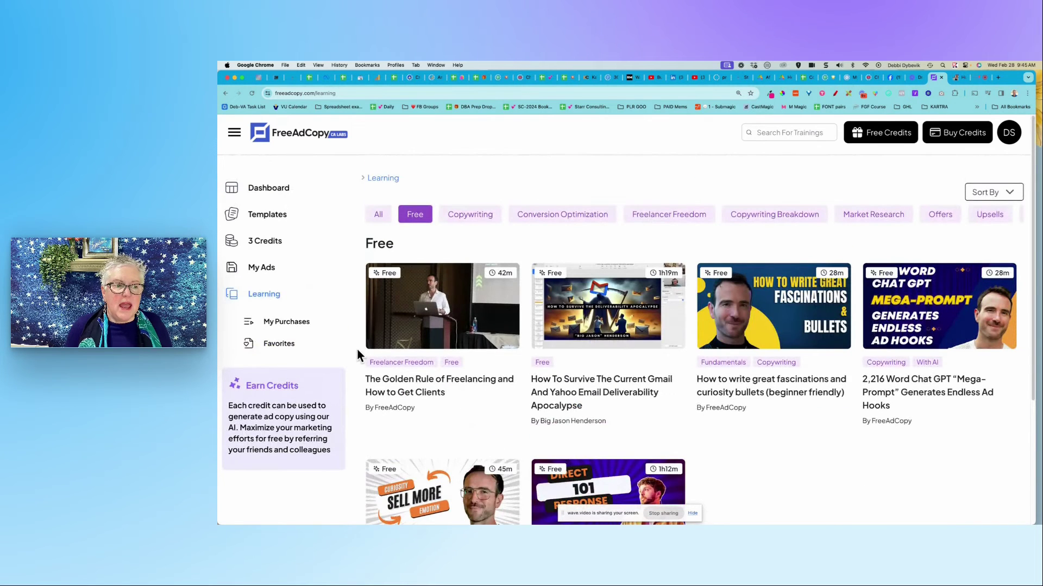
{"action": "left_click", "coordinate": [301, 326]}
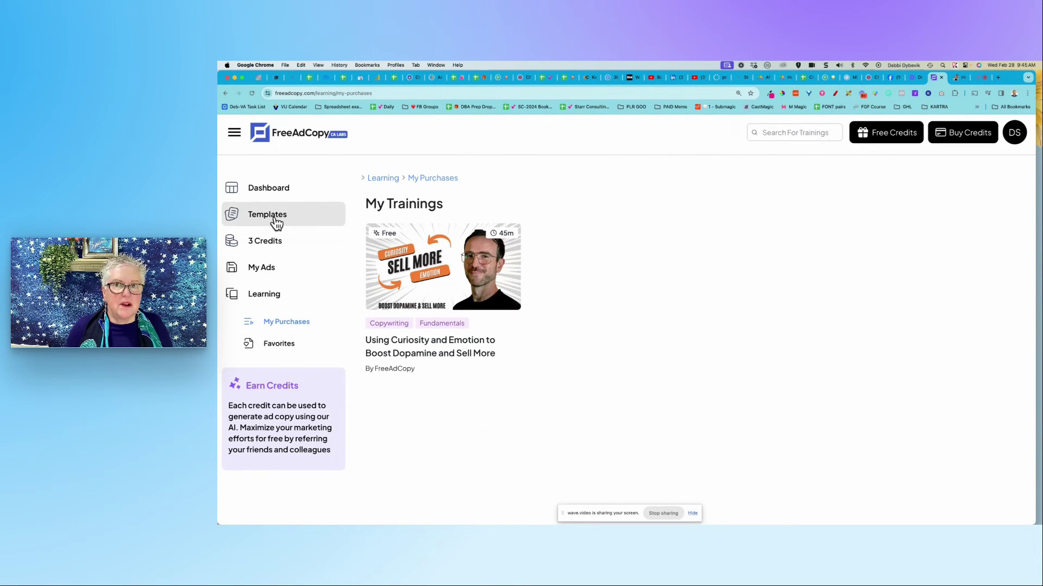
{"action": "left_click", "coordinate": [979, 82]}
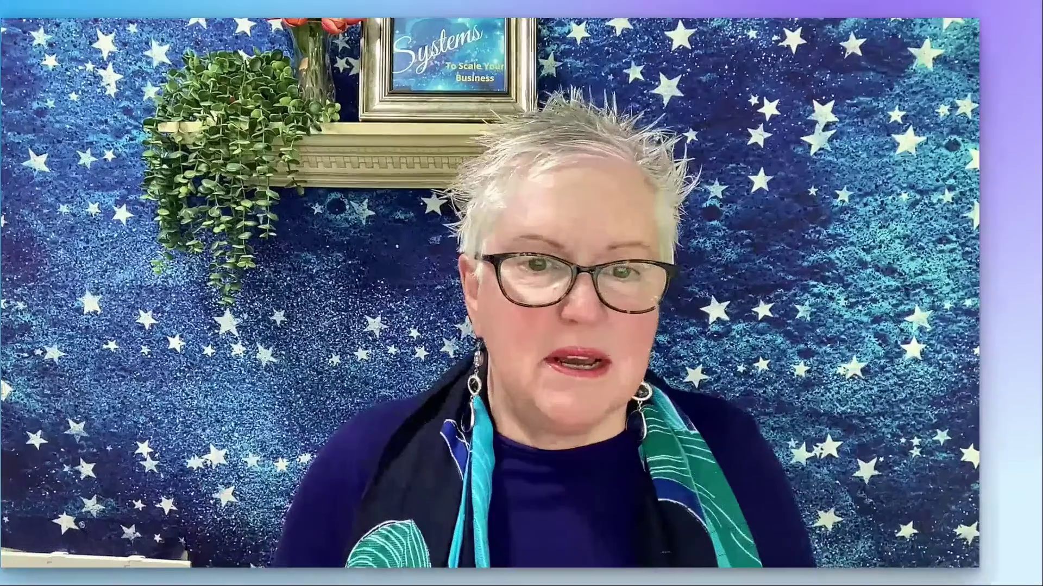